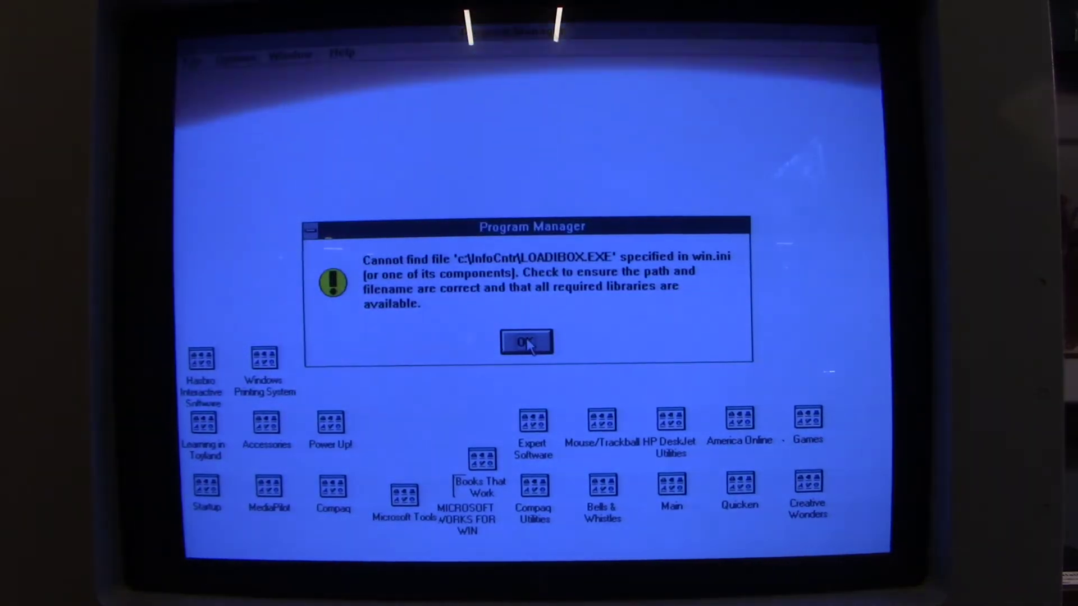
Dismiss the missing LOADIBOX.EXE error and exit Windows back to DOS
click(526, 342)
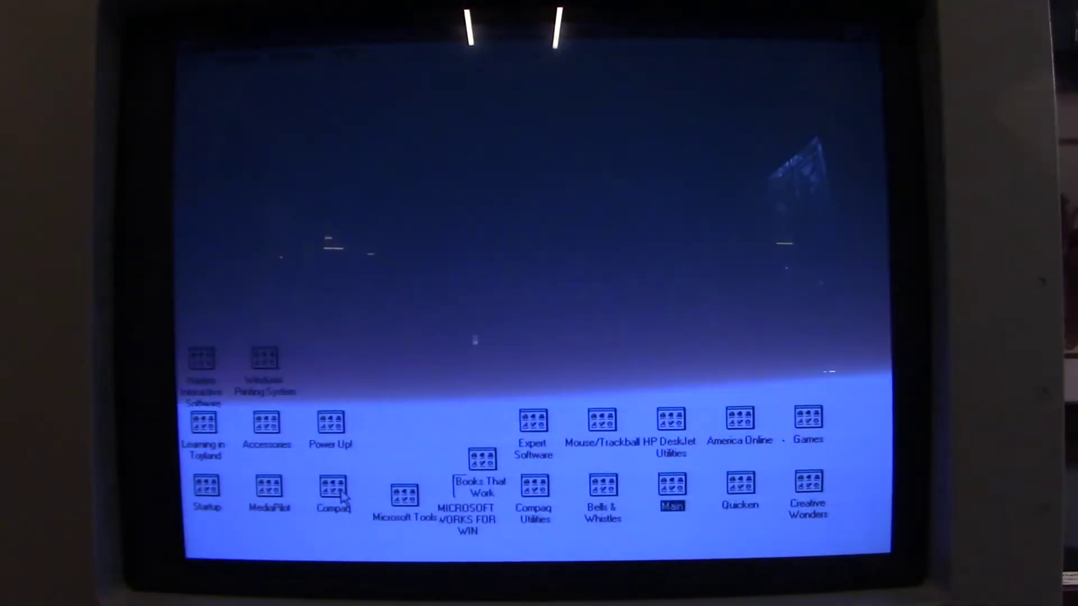
click(195, 62)
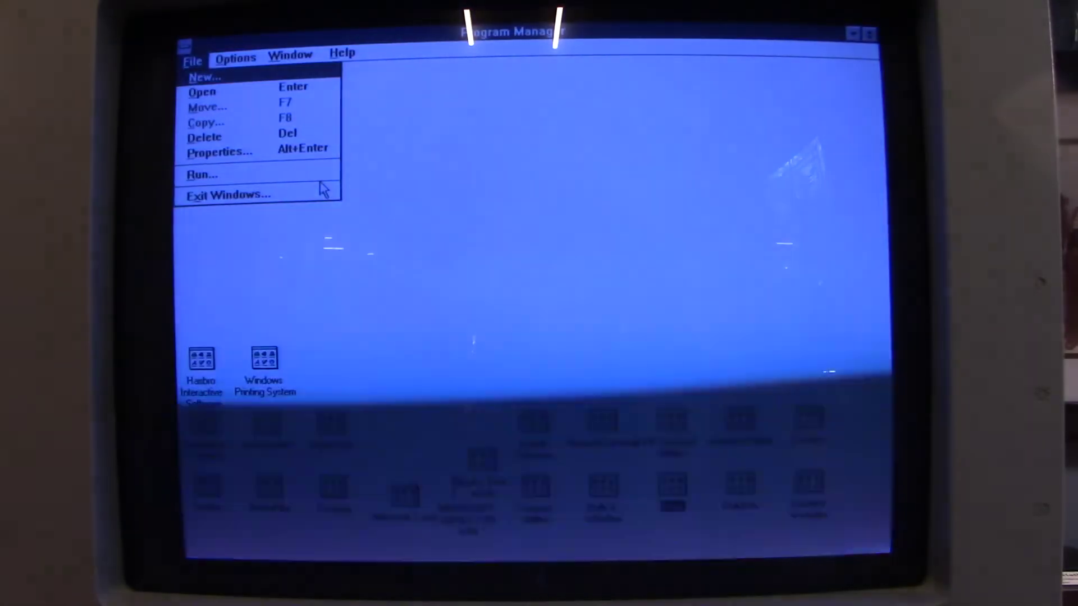
click(272, 197)
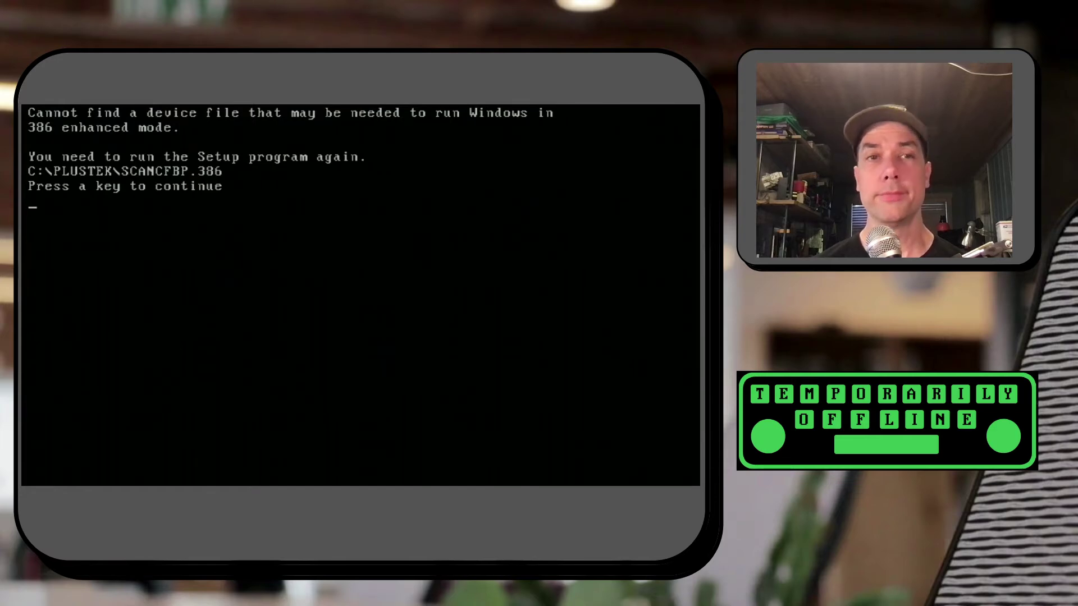
Skip the SCANCFBP.386 error, change to C:\WINDOWS and run setup
key(Return)
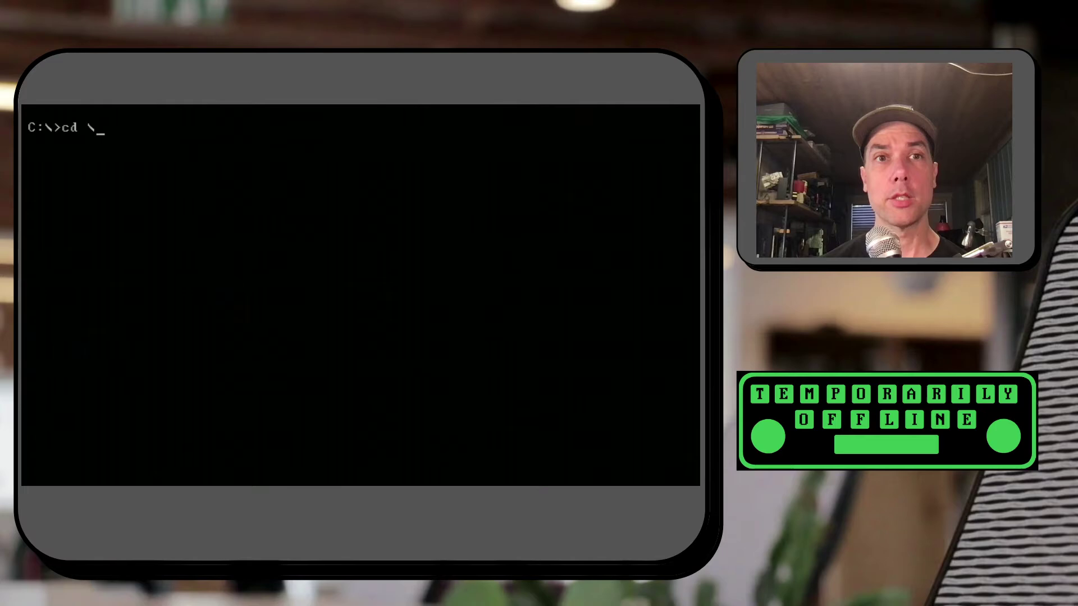
text(windows)
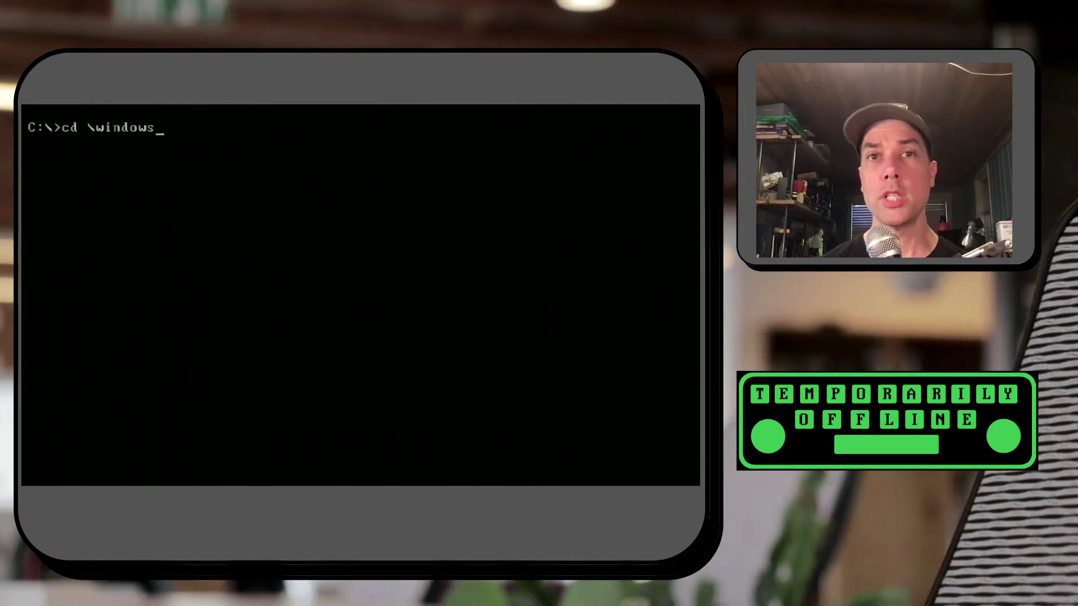
key(Return)
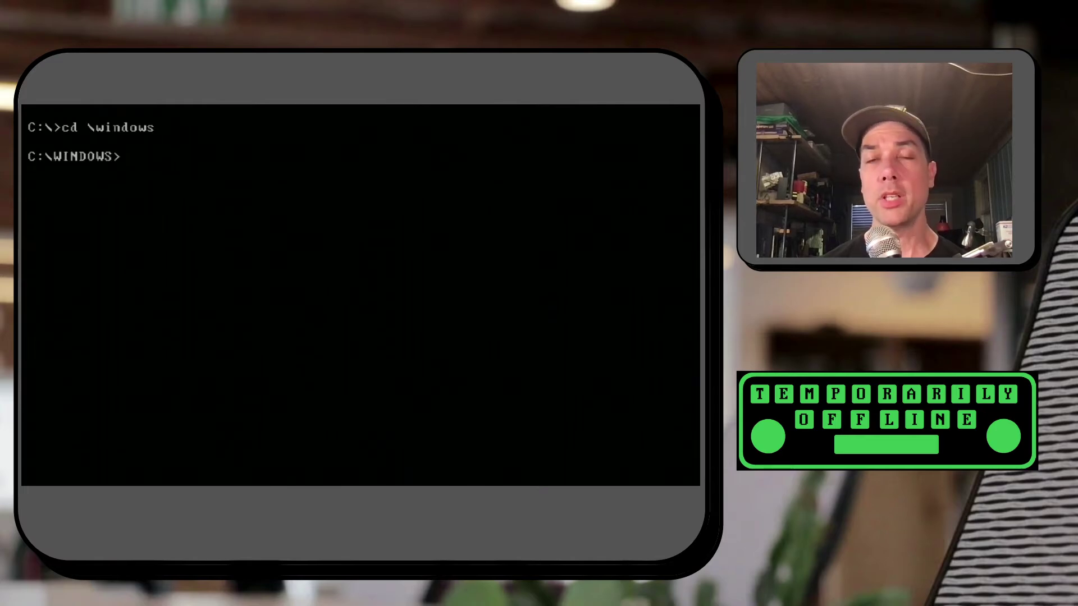
text(setup)
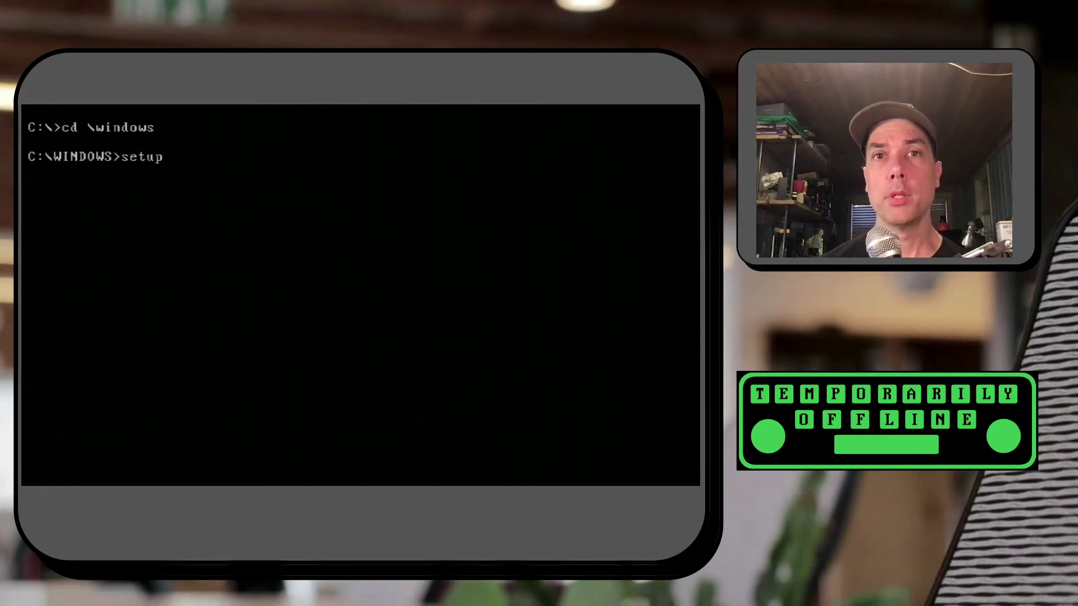
key(Return)
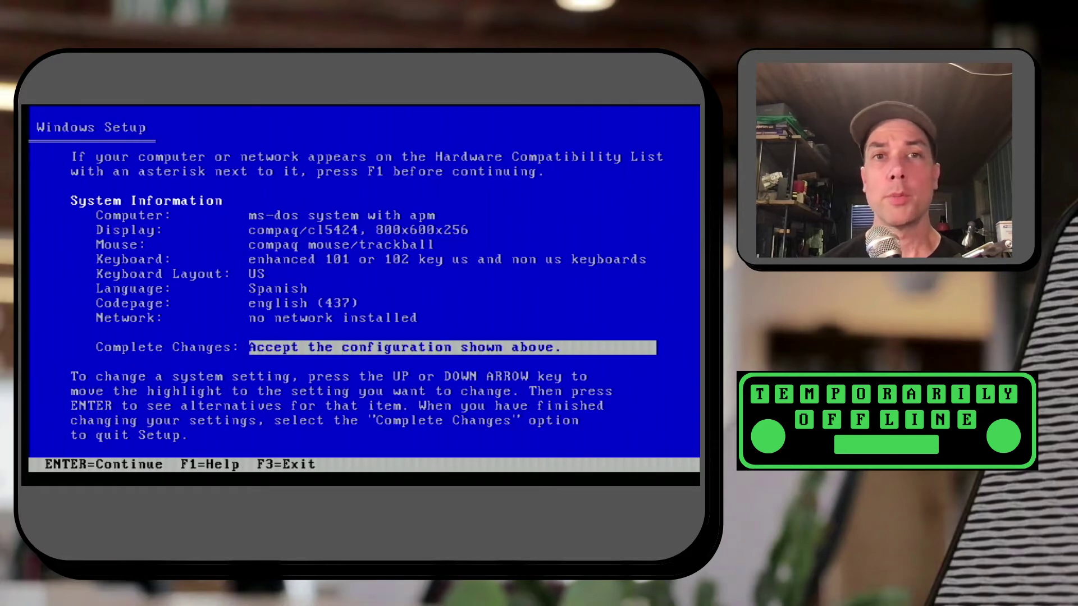
Change the Display setting to 'Other (Requires disk provided by a hardware manufacturer)'
key(Up)
key(Up)
key(Up)
key(Up)
key(Up)
key(Up)
key(Up)
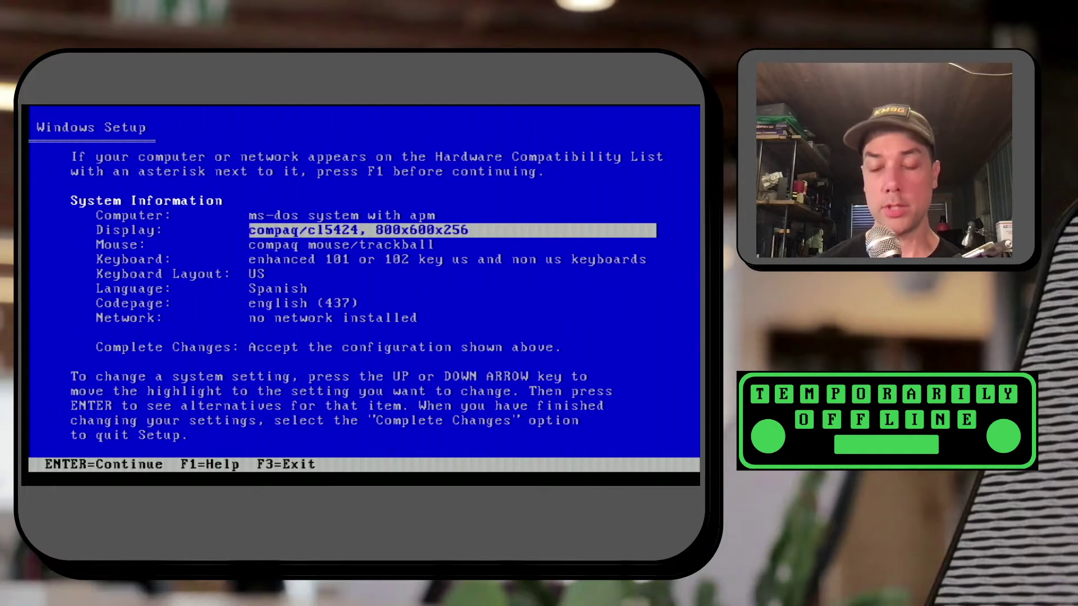
key(Return)
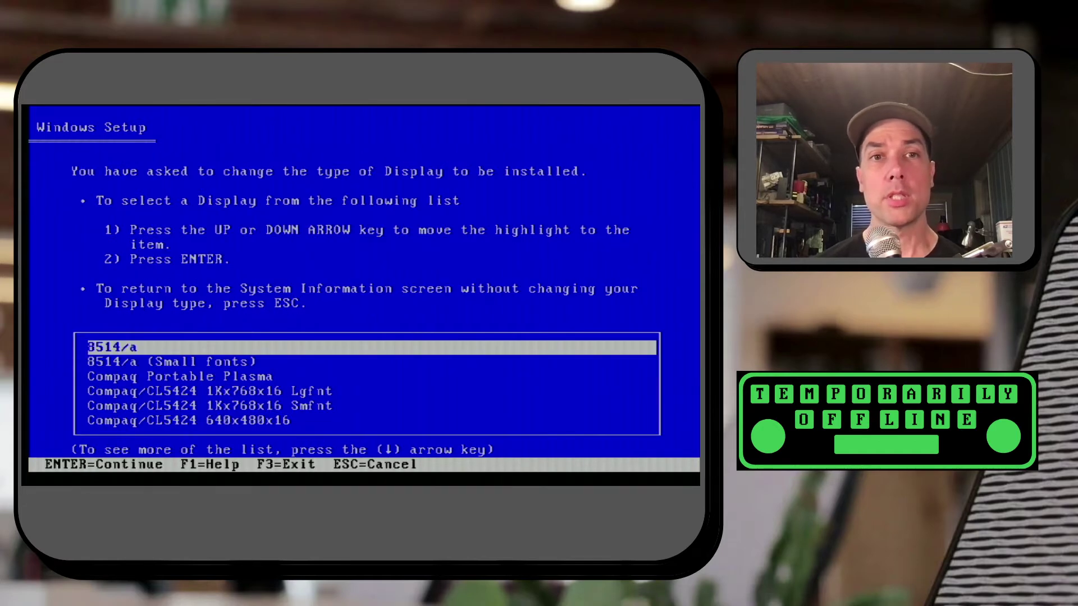
key(Down)
key(Down)
key(Down)
key(Down)
key(Down)
key(Down)
key(Down)
key(Down)
key(Down)
key(Down)
key(Down)
key(Down)
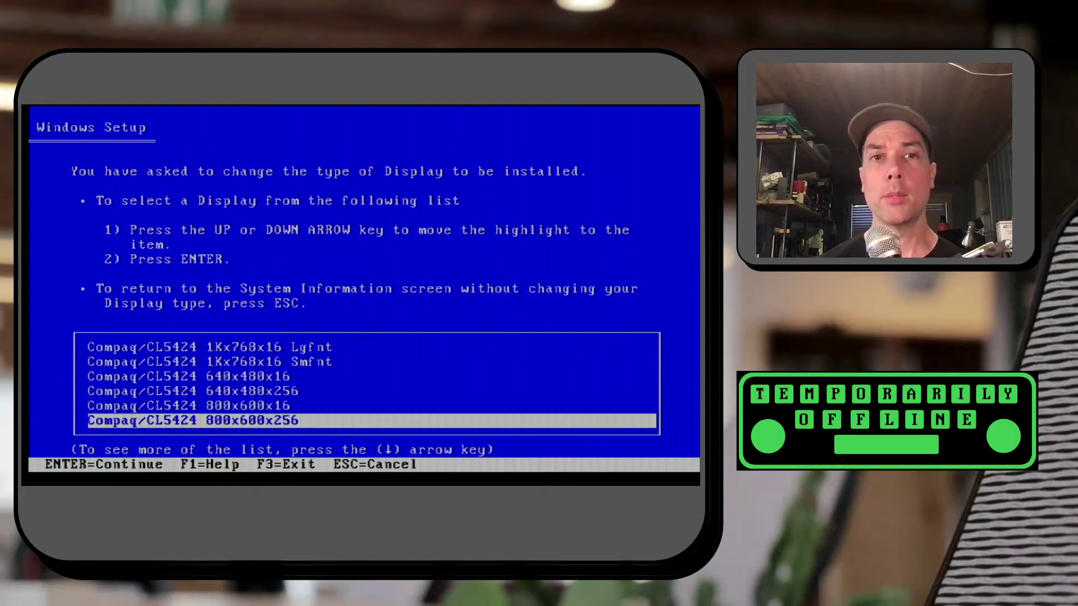
key(Down)
key(Down)
key(Down)
key(Down)
key(Down)
key(Down)
key(Down)
key(Down)
key(Down)
key(Down)
key(Down)
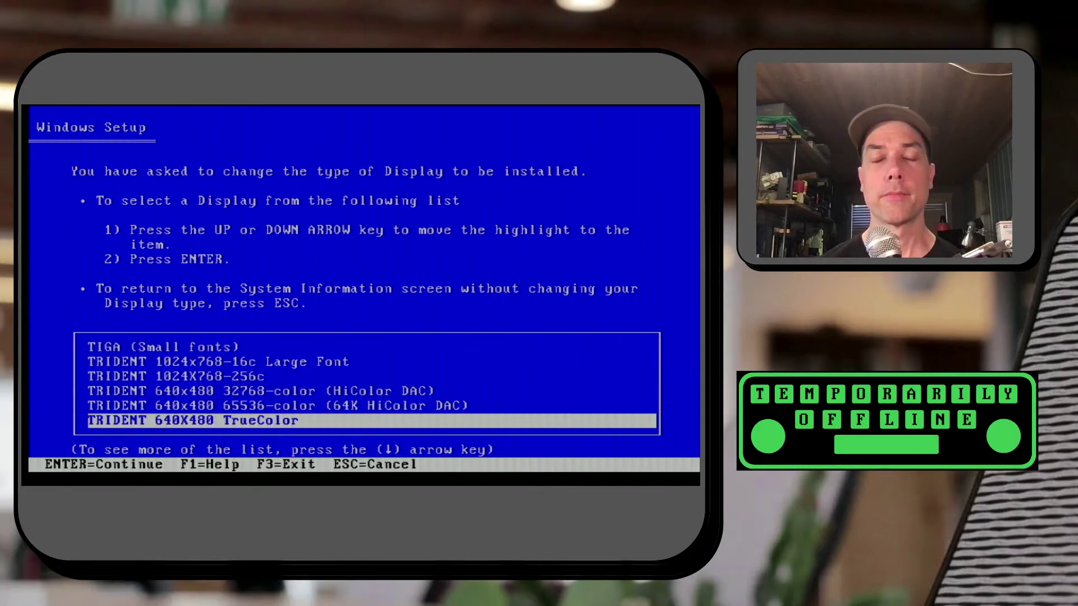
key(Down)
key(Down)
key(Down)
key(Down)
key(Down)
key(Down)
key(Down)
key(Down)
key(Down)
key(Down)
key(Down)
key(Down)
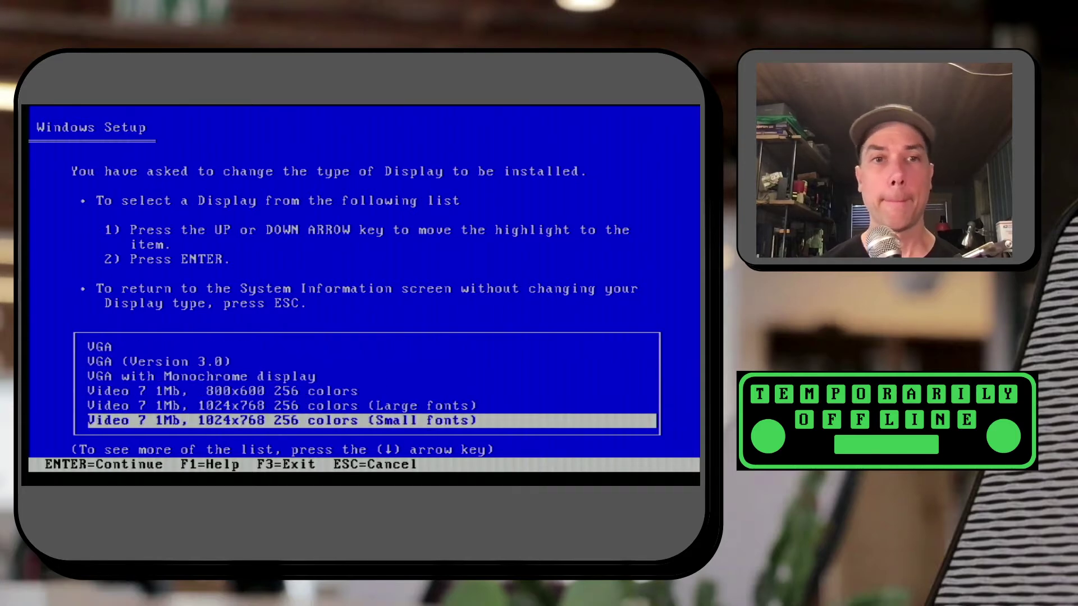
key(Down)
key(Down)
key(Down)
key(Down)
key(Down)
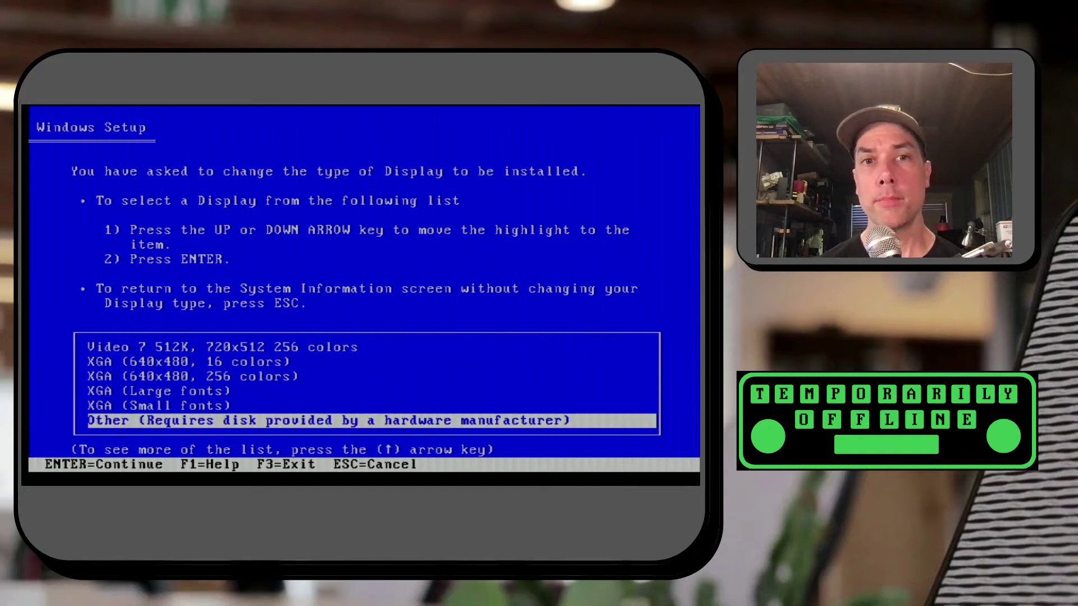
key(Return)
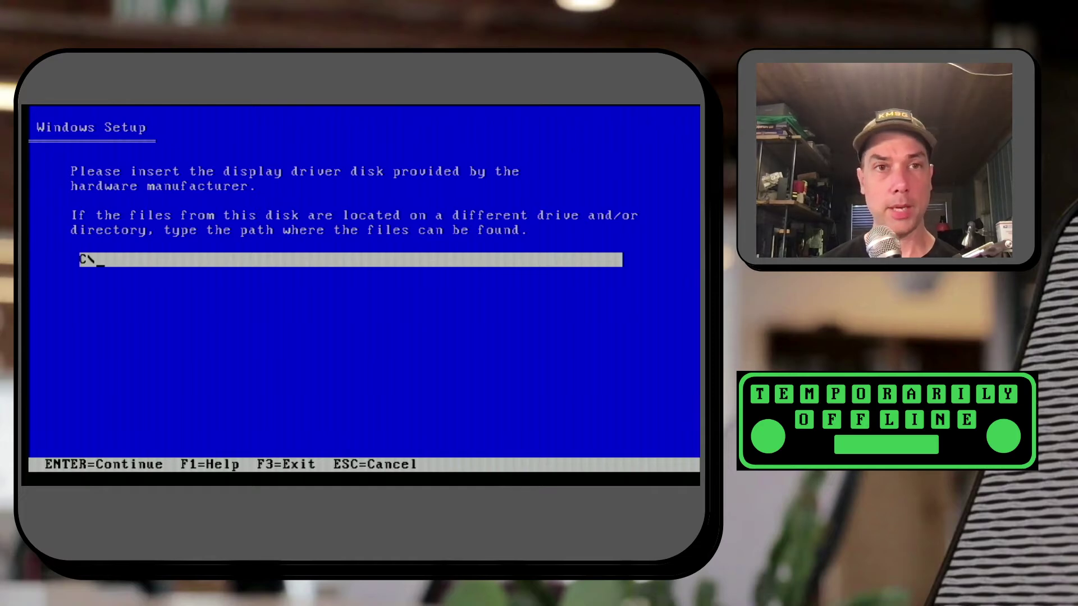
Point Setup to the display driver files in C:\trident\cd\8900
key(BackSpace)
key(BackSpace)
key(BackSpace)
text(C:\)
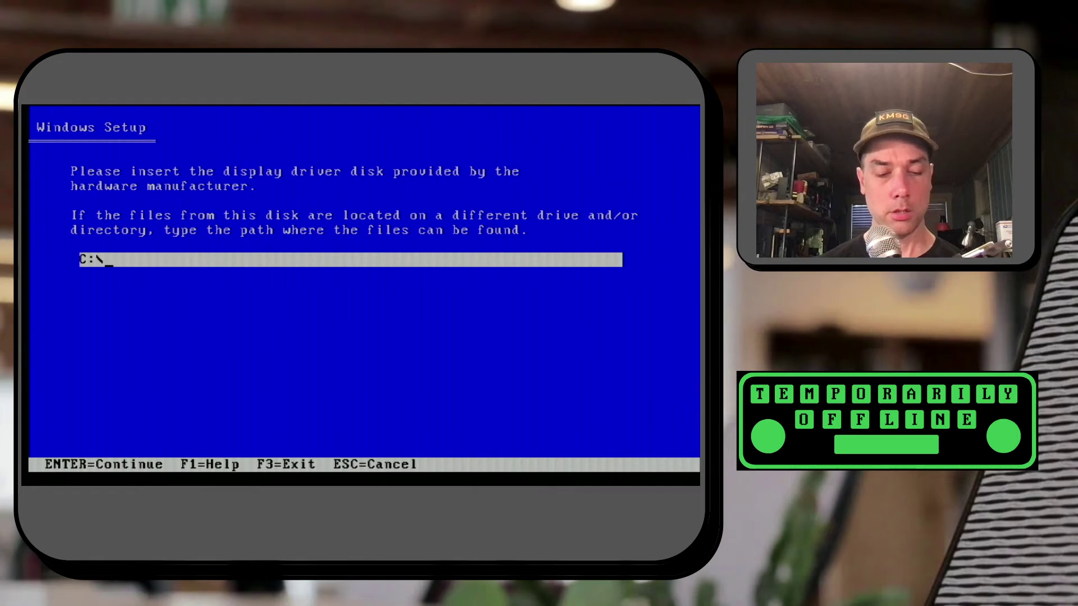
text(trident\cd\)
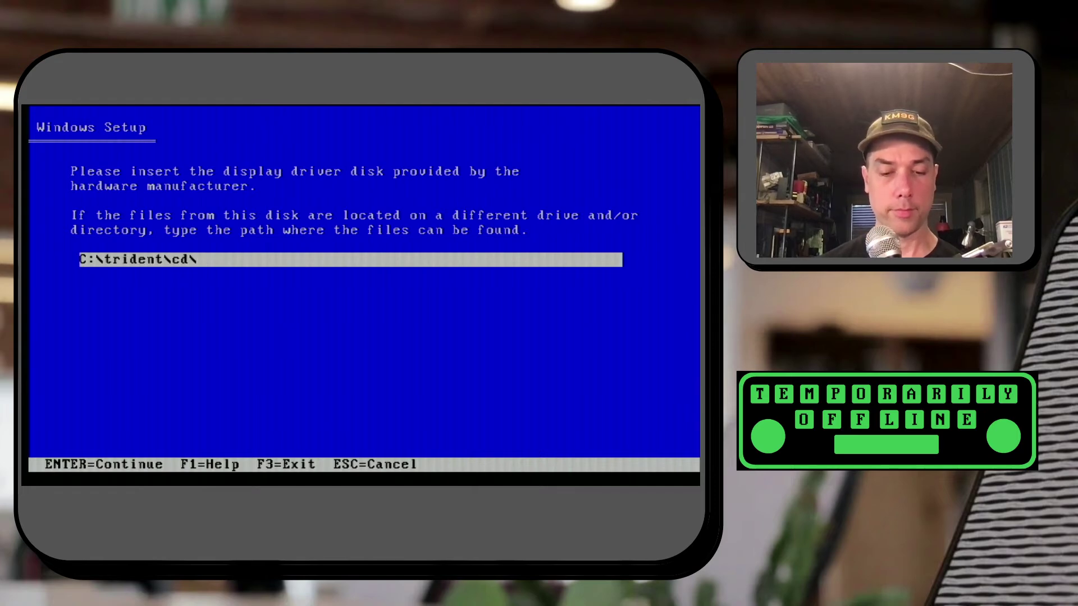
text(8900)
key(Return)
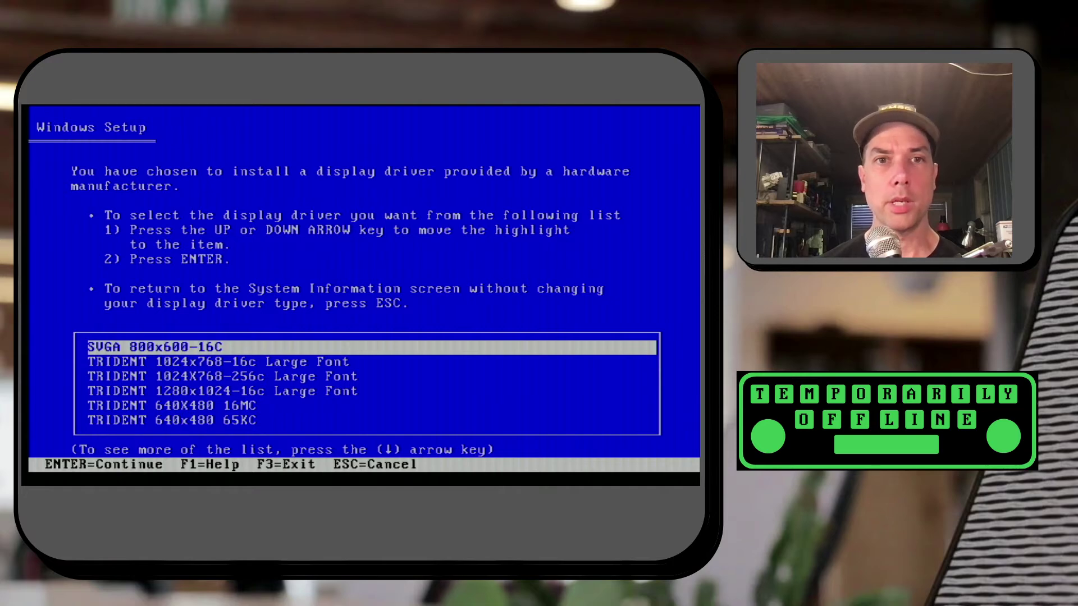
Select the TRIDENT 1280x1024-16c Large Font driver from the Trident list
key(Down)
key(Down)
key(Down)
key(Down)
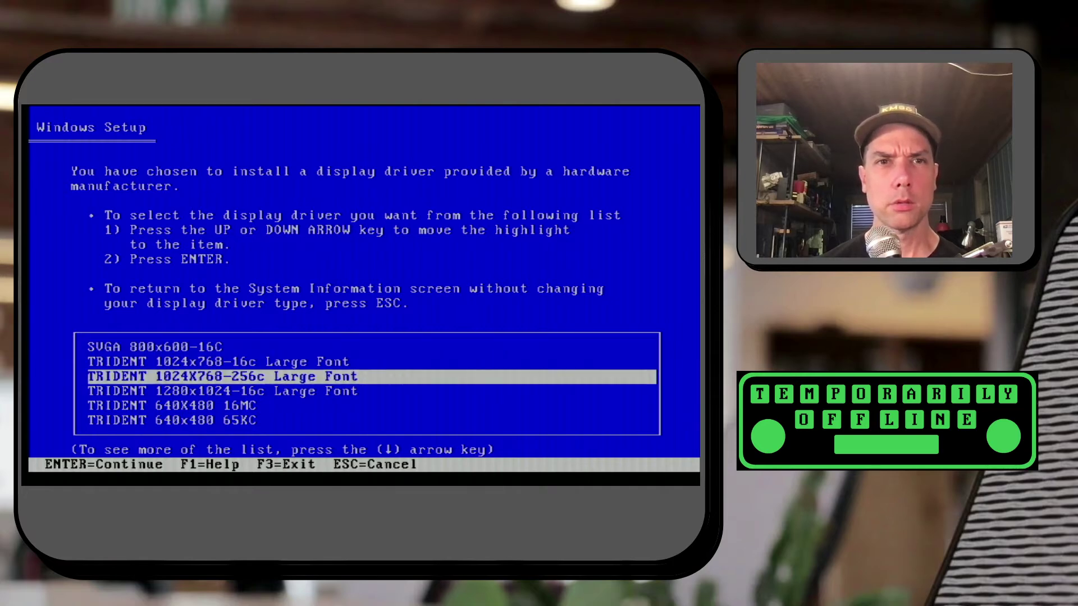
key(Down)
key(Down)
key(Down)
key(Down)
key(Down)
key(Down)
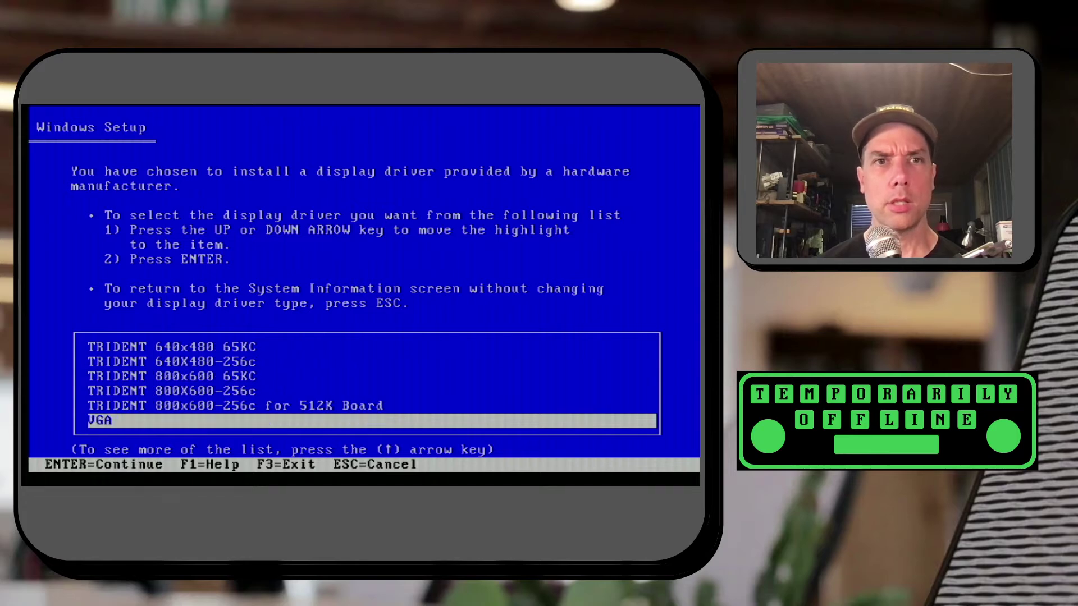
key(Up)
key(Up)
key(Up)
key(Up)
key(Up)
key(Up)
key(Up)
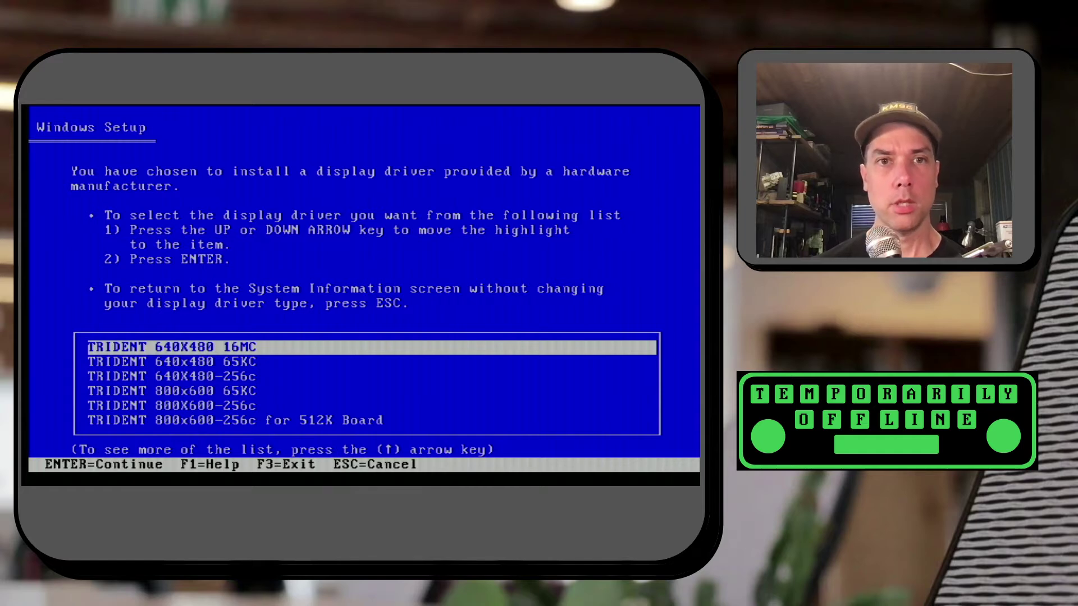
key(Down)
key(Down)
key(Down)
key(Down)
key(Down)
key(Down)
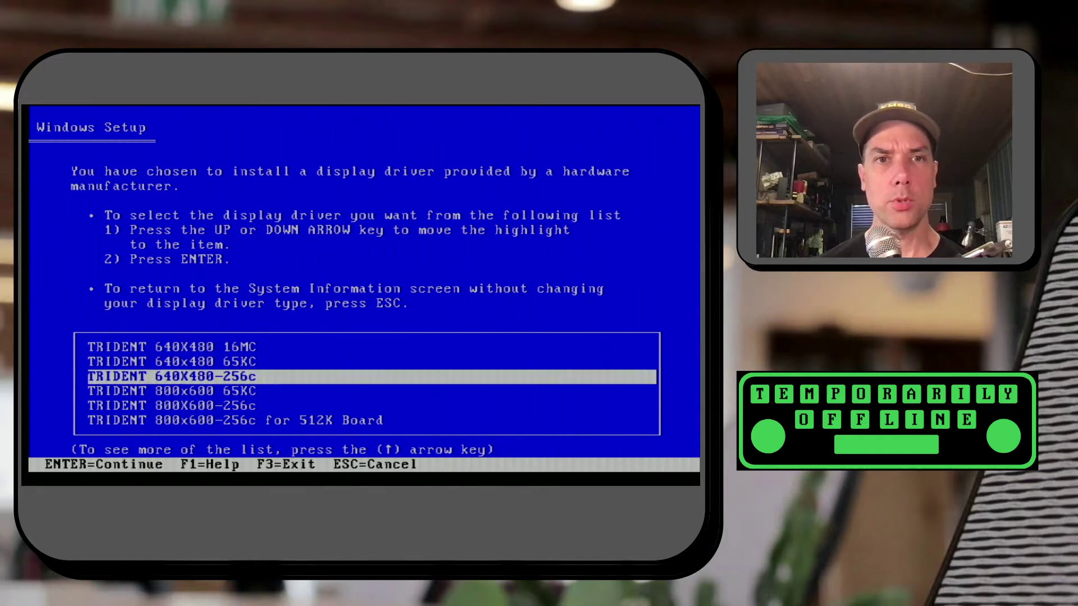
key(Up)
key(Up)
key(Up)
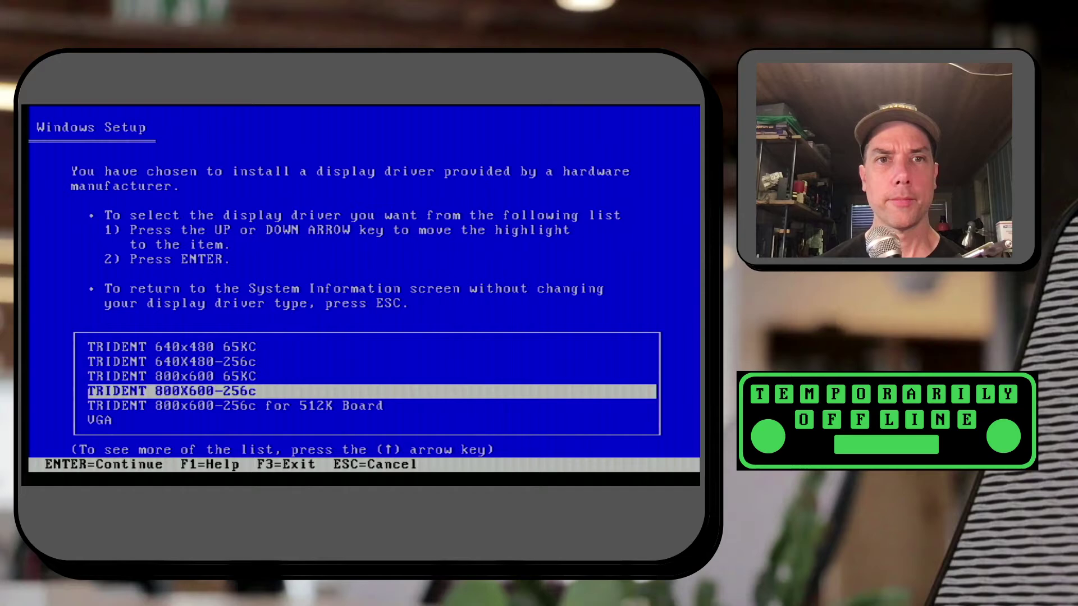
key(Up)
key(Up)
key(Up)
key(Up)
key(Up)
key(Up)
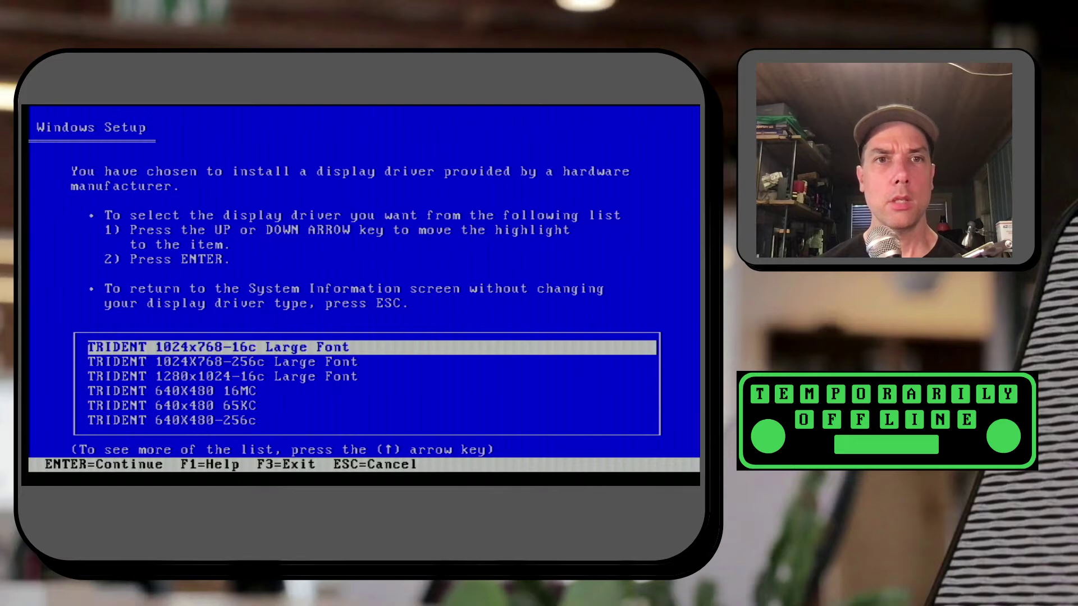
key(Down)
key(Down)
key(Up)
key(Up)
key(Up)
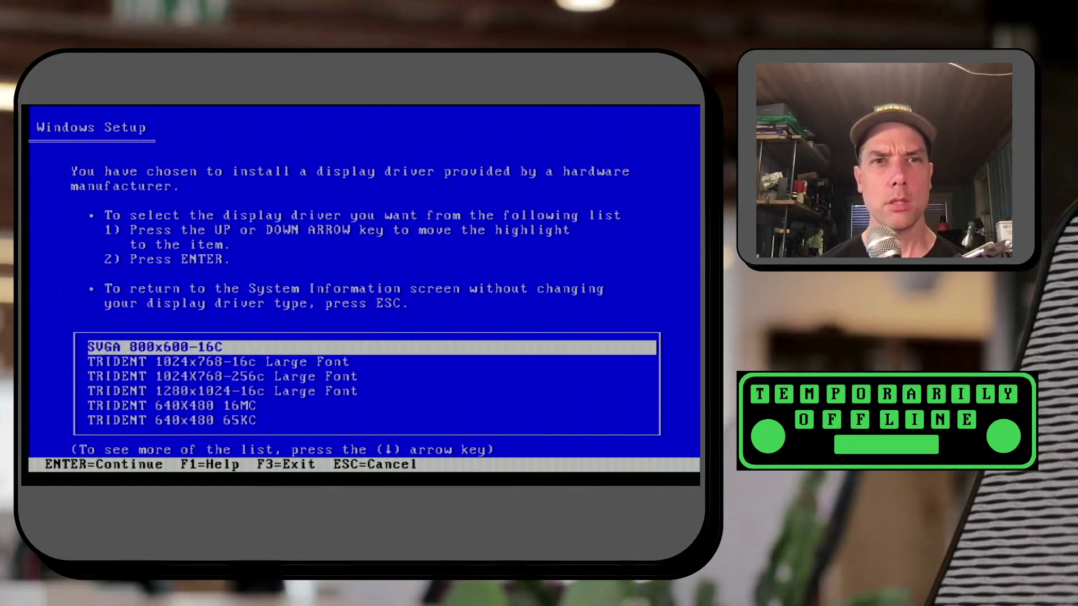
key(Down)
key(Down)
key(Down)
key(Down)
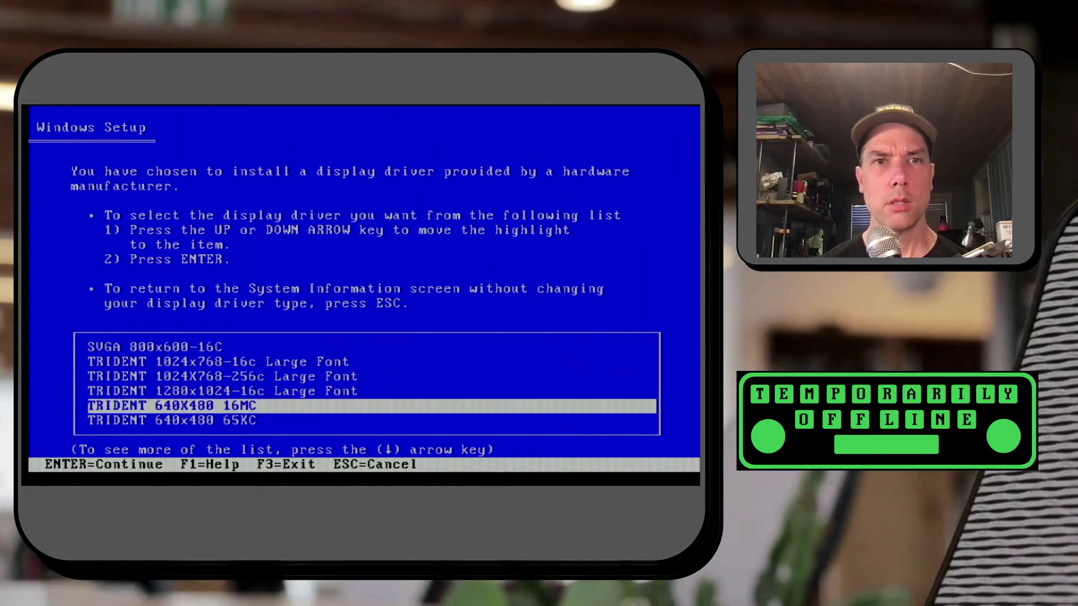
key(Up)
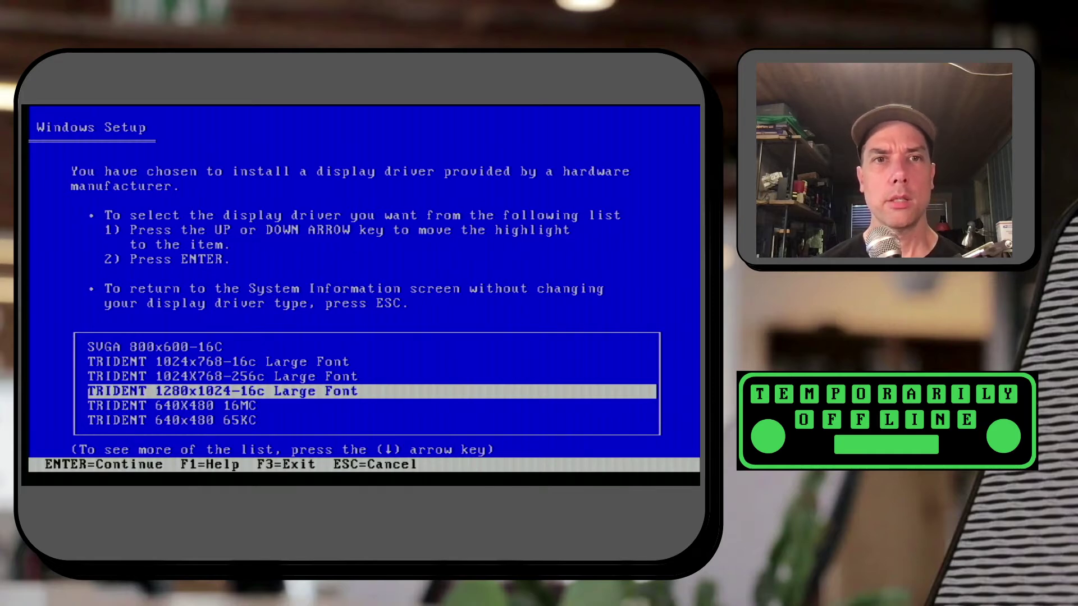
key(Down)
key(Down)
key(Down)
key(Down)
key(Down)
key(Down)
key(Down)
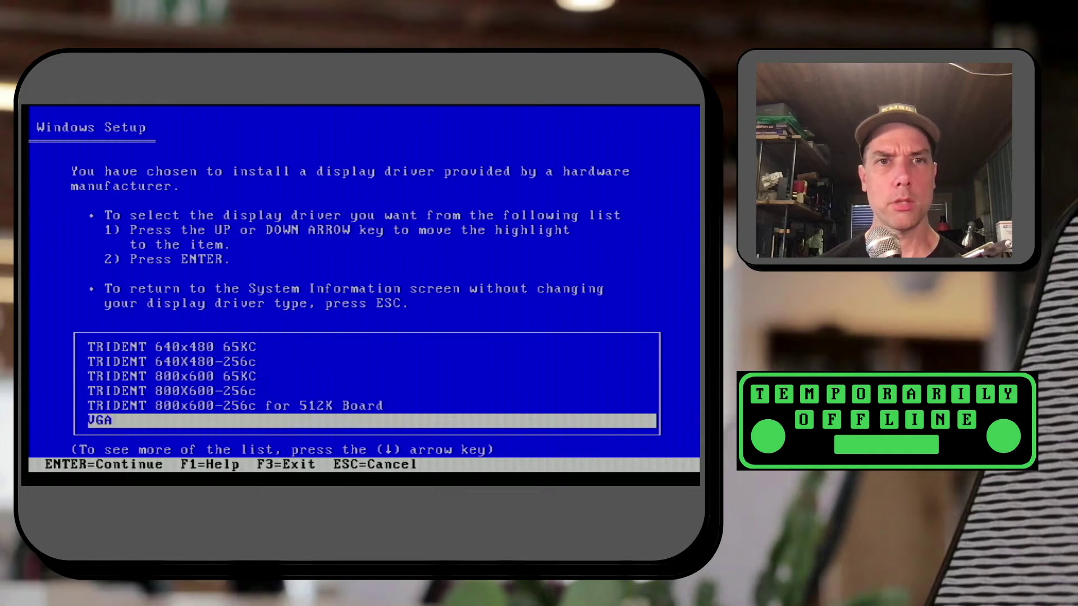
key(Up)
key(Up)
key(Up)
key(Up)
key(Up)
key(Up)
key(Up)
key(Up)
key(Up)
key(Up)
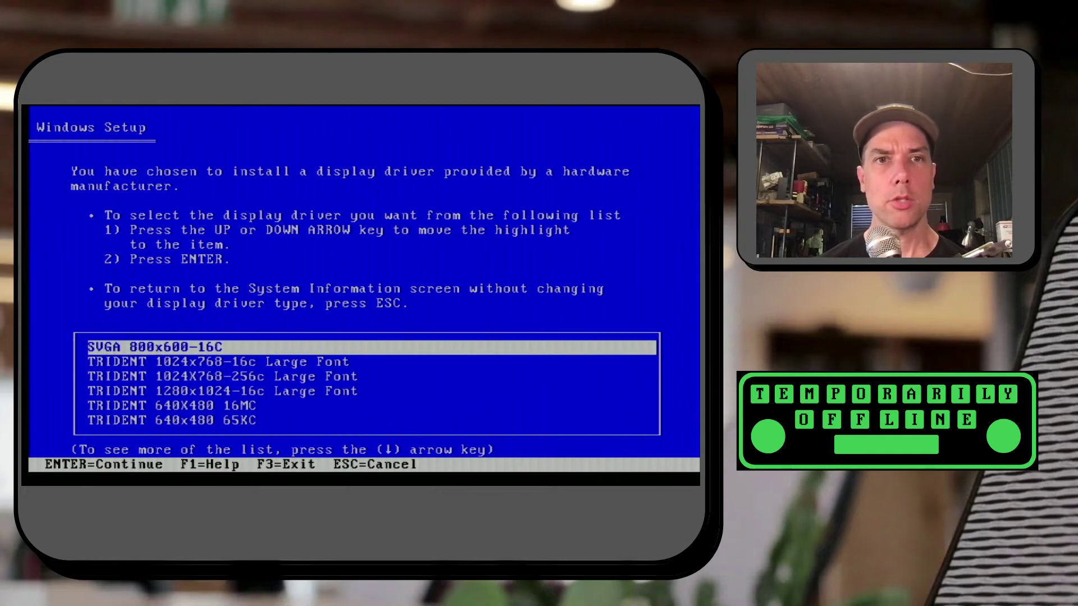
key(Down)
key(Down)
key(Down)
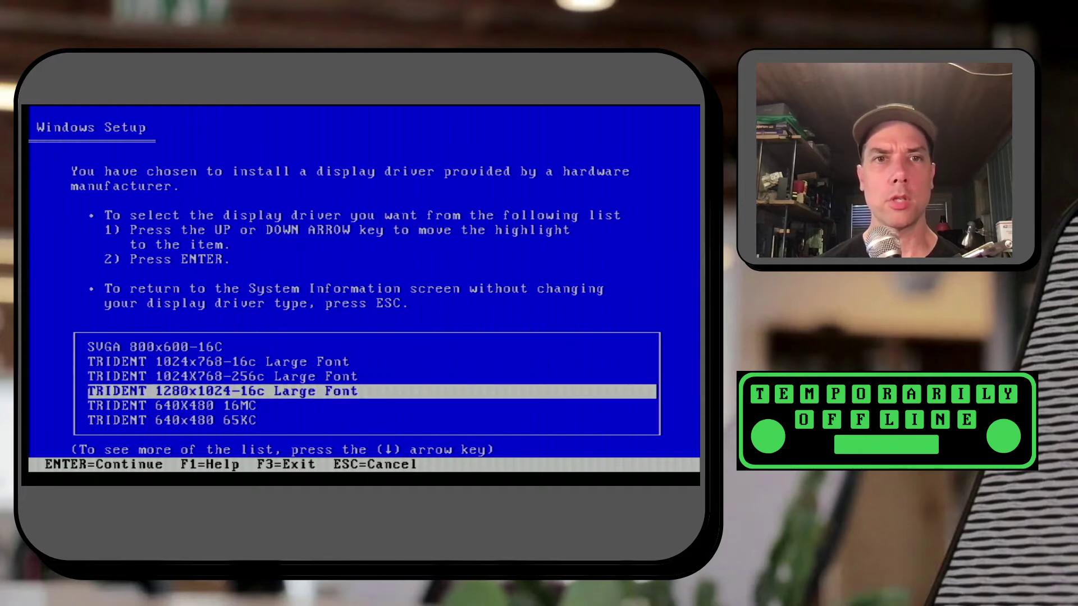
key(Return)
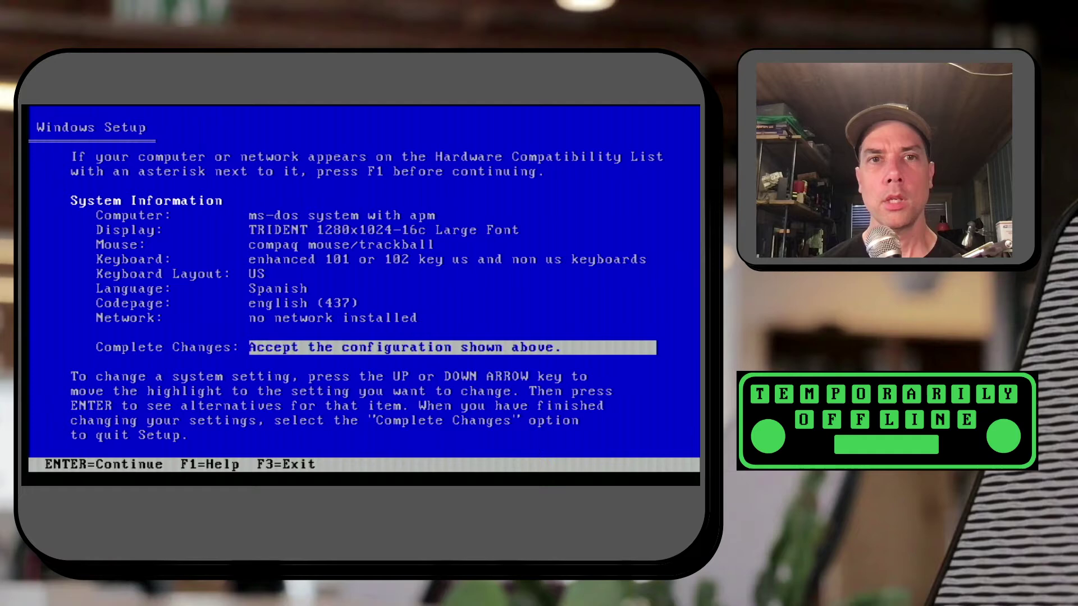
Accept the shown configuration, then start Windows with win from C:\WINDOWS
key(Return)
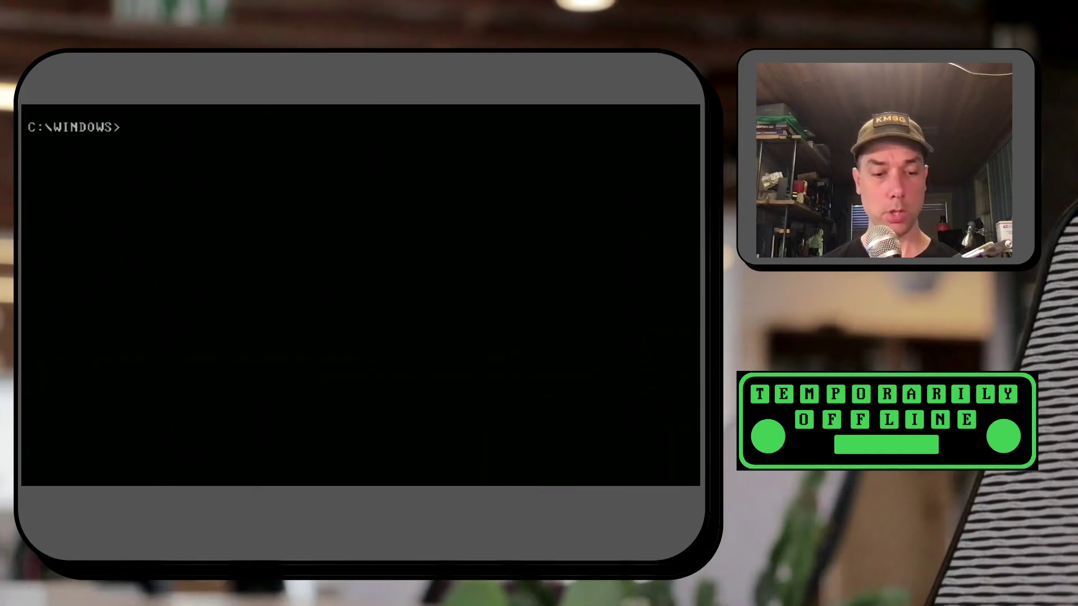
text(win)
key(Return)
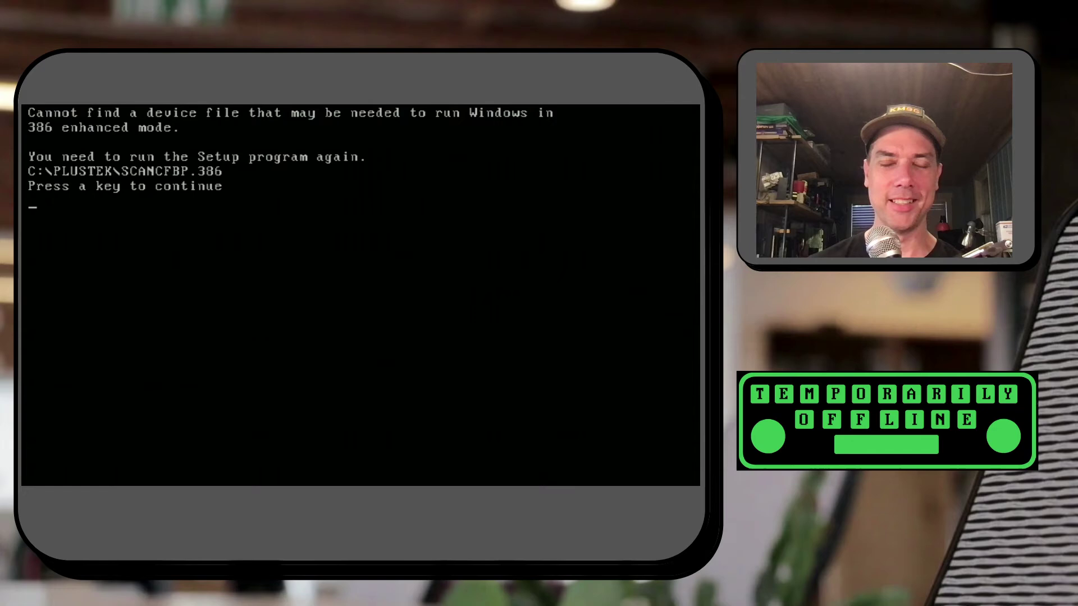
Continue past the SCANCFBP.386 message and dismiss the LOADIBOX.EXE error in Program Manager
key(Return)
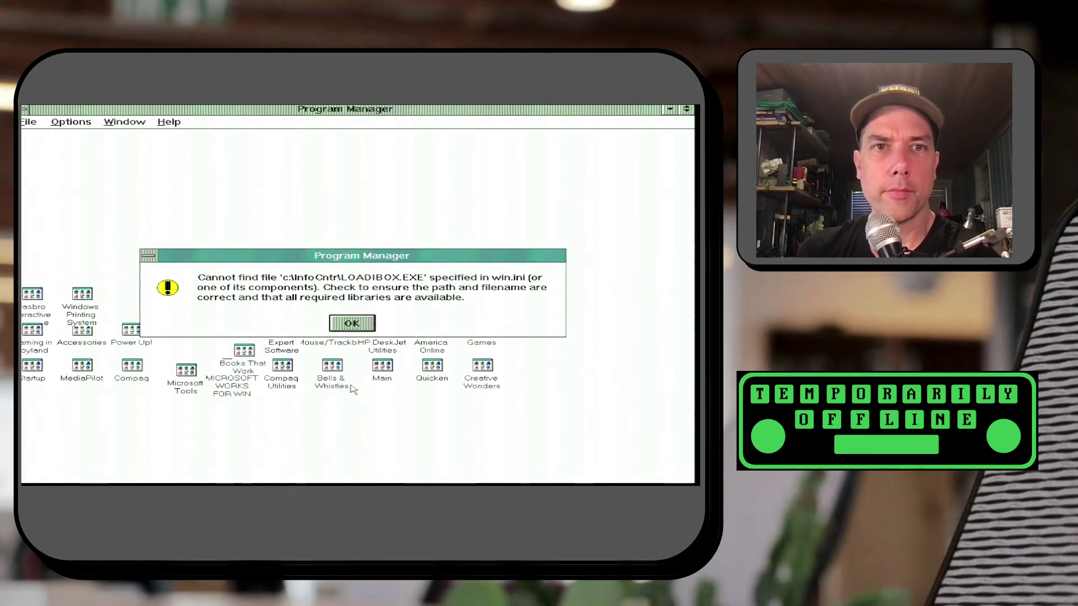
click(352, 322)
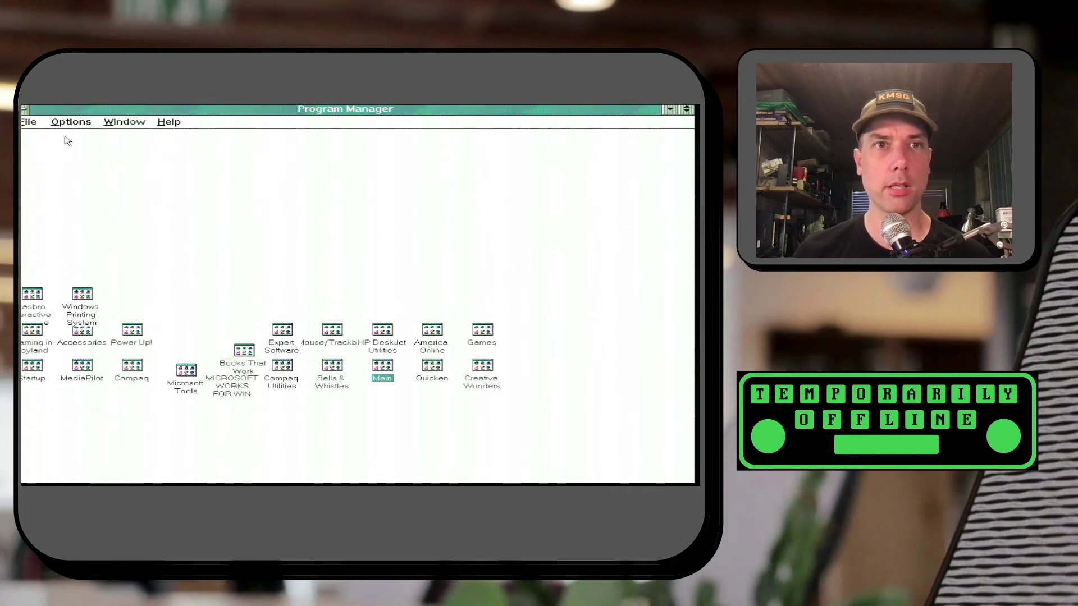
Exit Windows from Program Manager to the C:\> prompt
click(31, 122)
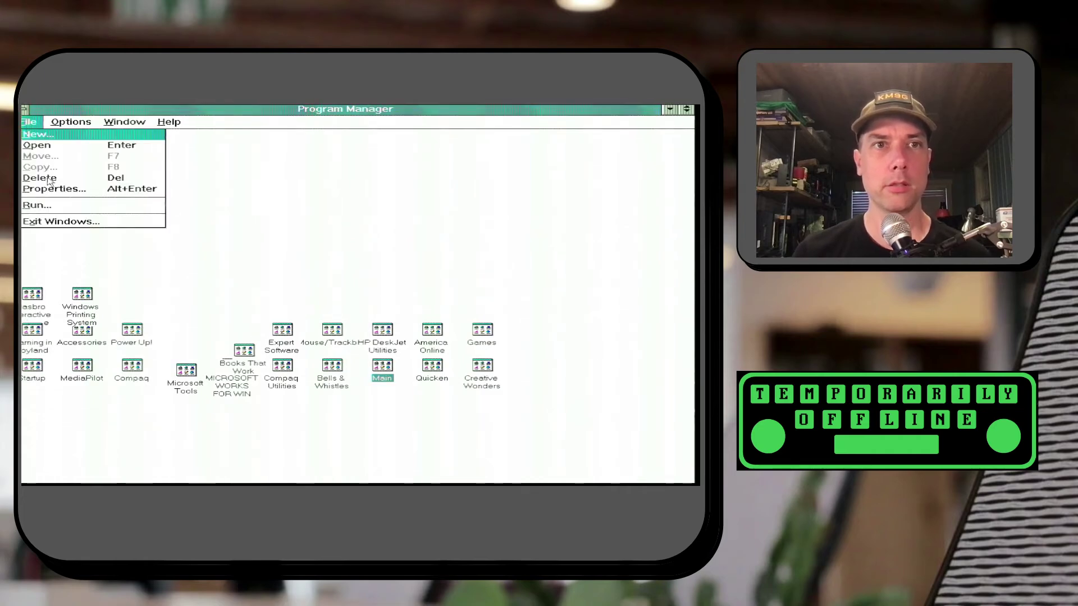
click(54, 223)
key(Escape)
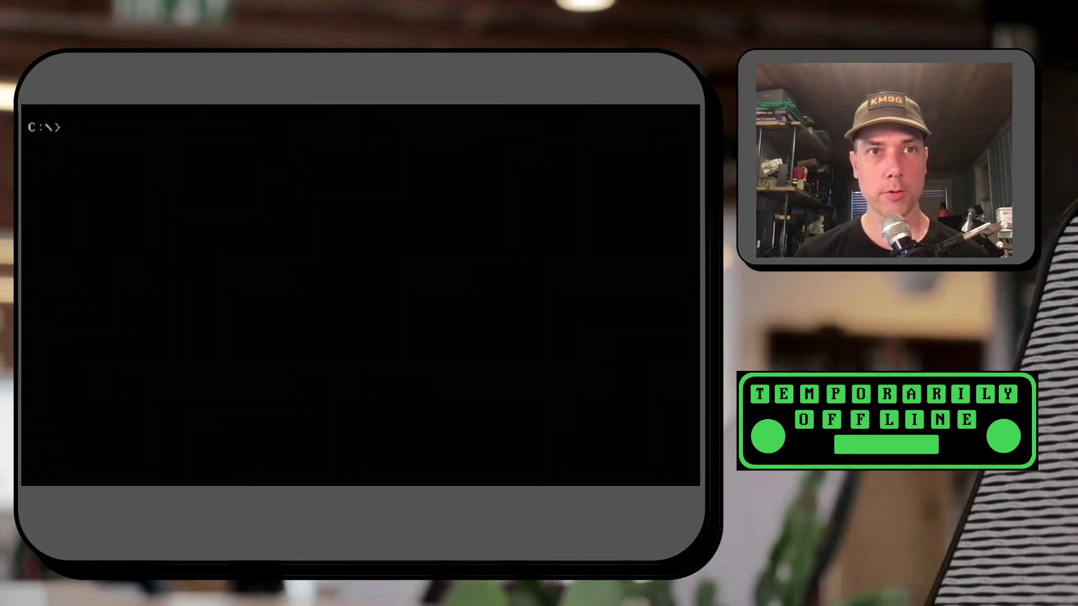
Open AUTOEXEC.BAT in the MS-DOS Editor with edit autoexec.bat
text(c:\tools\)
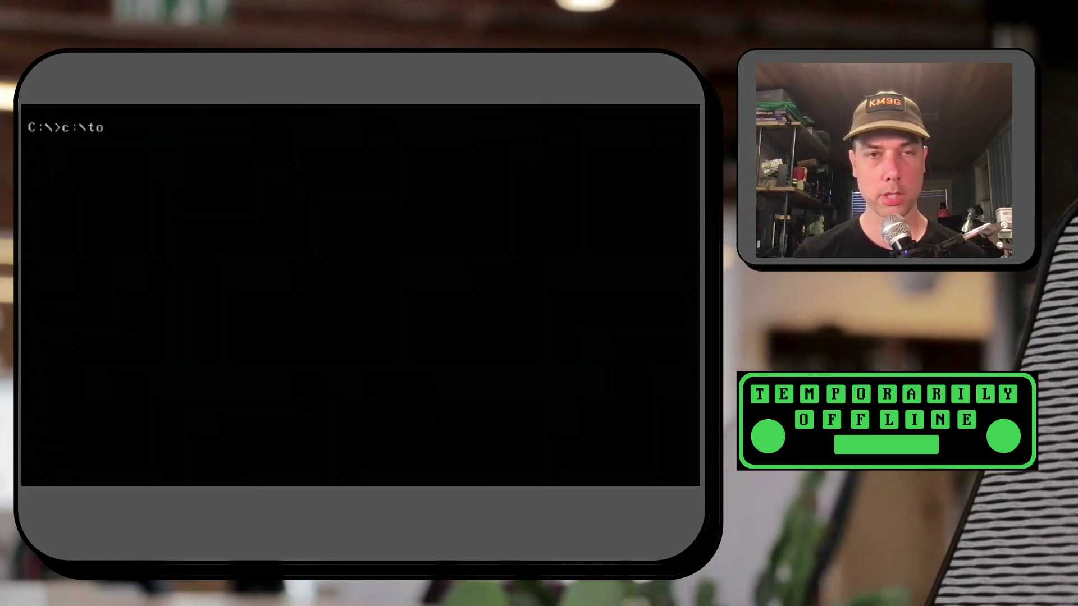
key(BackSpace)
key(BackSpace)
key(BackSpace)
key(BackSpace)
key(BackSpace)
key(BackSpace)
key(BackSpace)
key(BackSpace)
key(BackSpace)
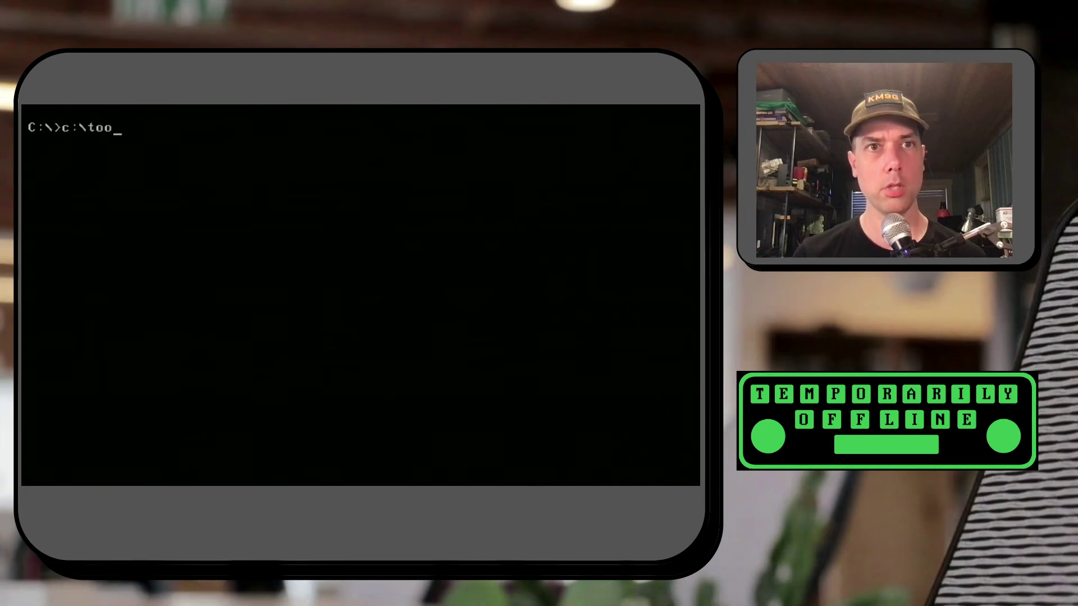
text(ed)
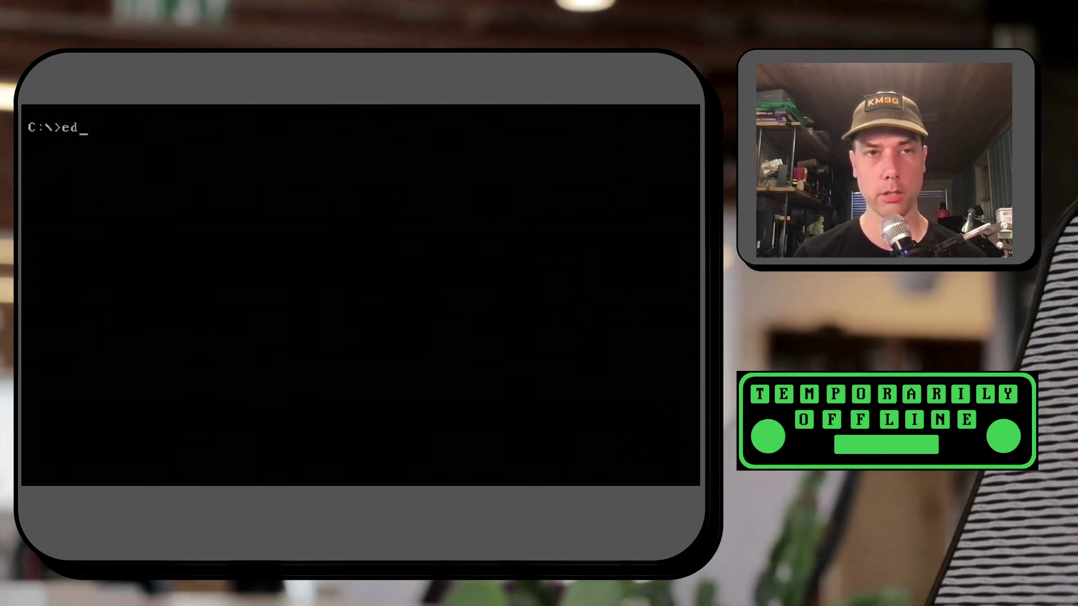
text(it autoexec.bat)
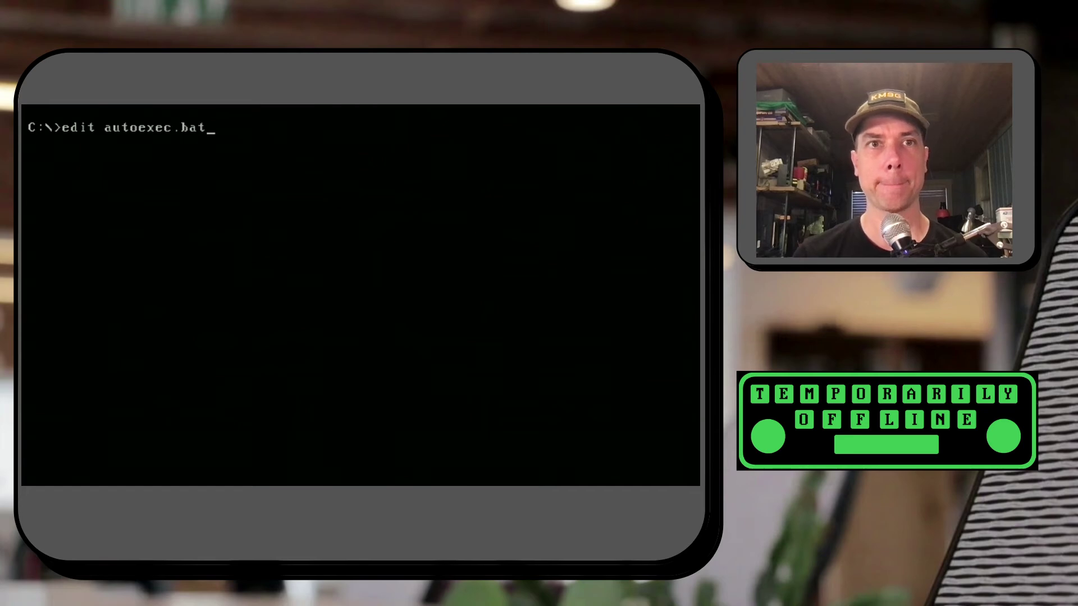
key(Return)
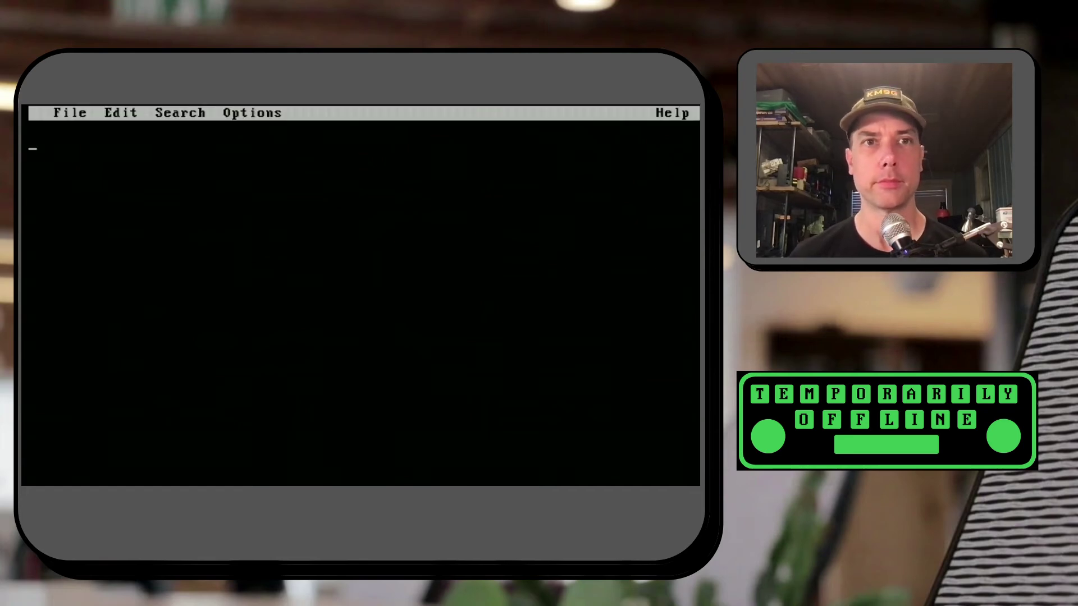
key(Down)
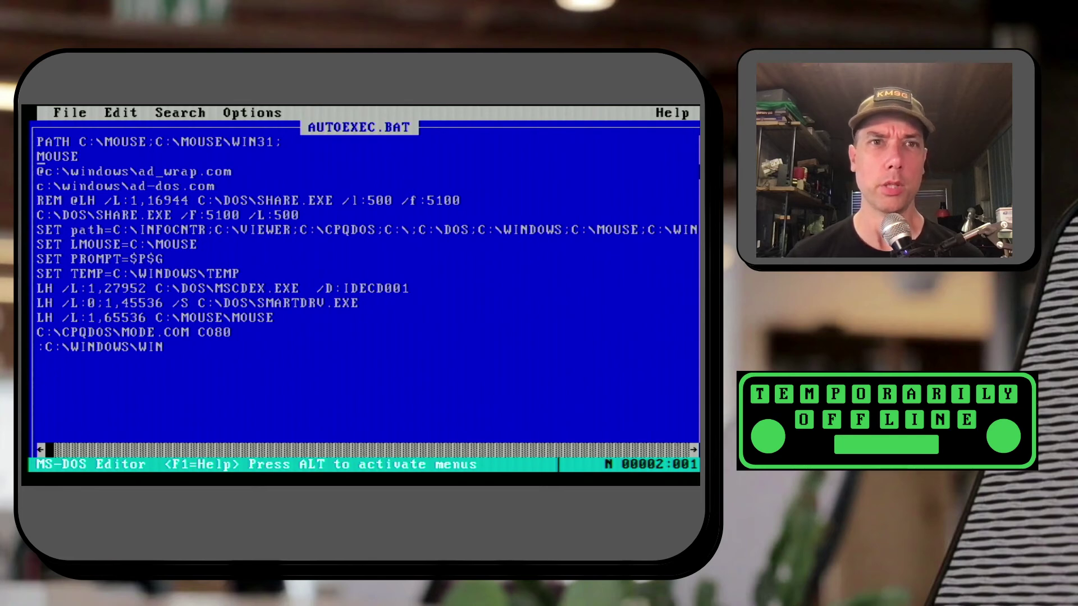
click(38, 171)
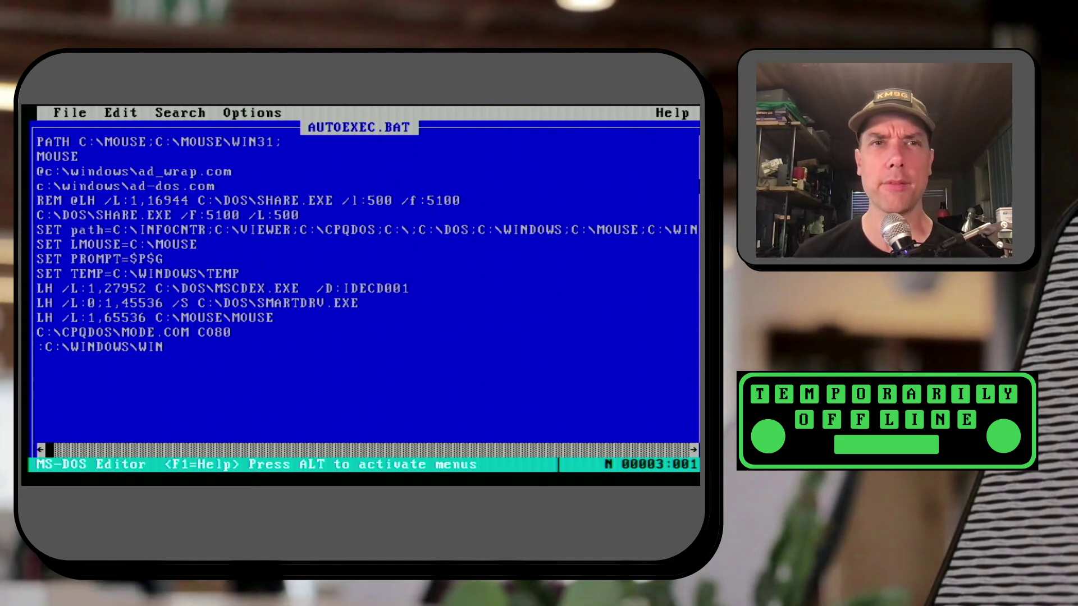
click(39, 186)
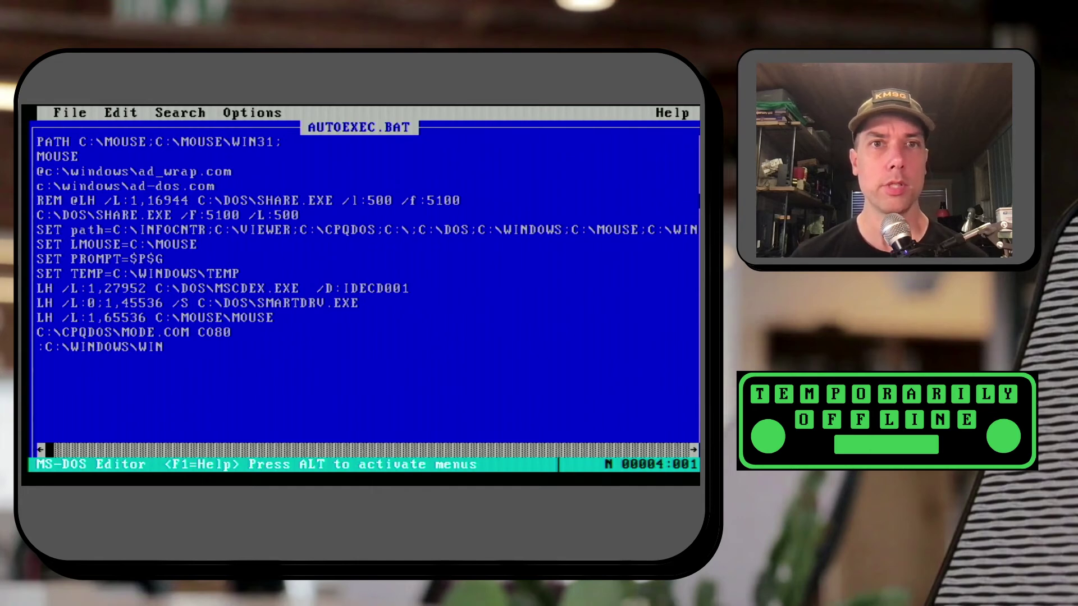
click(40, 200)
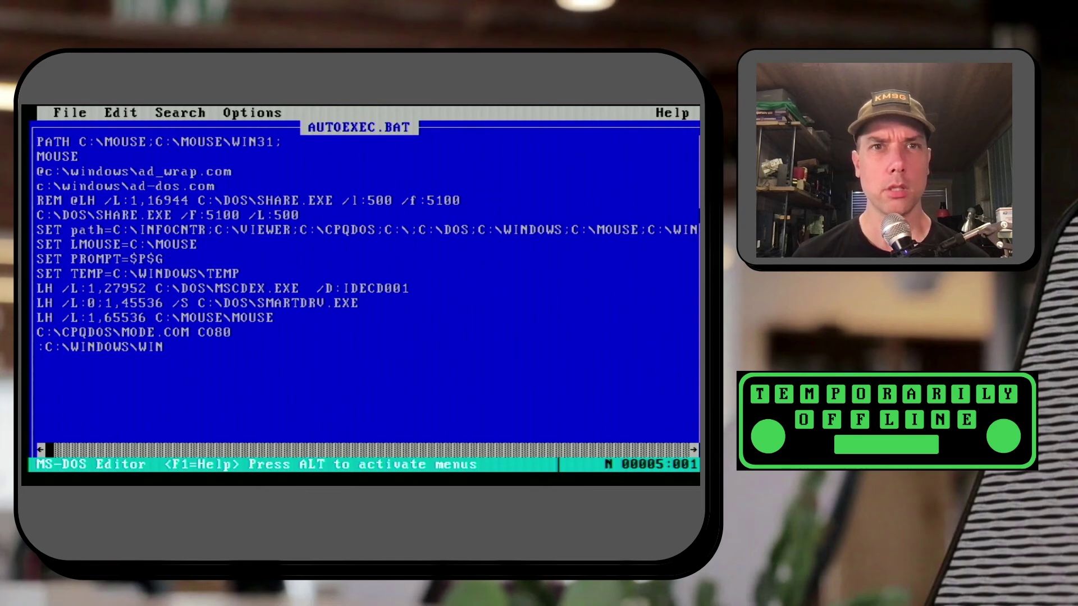
click(40, 215)
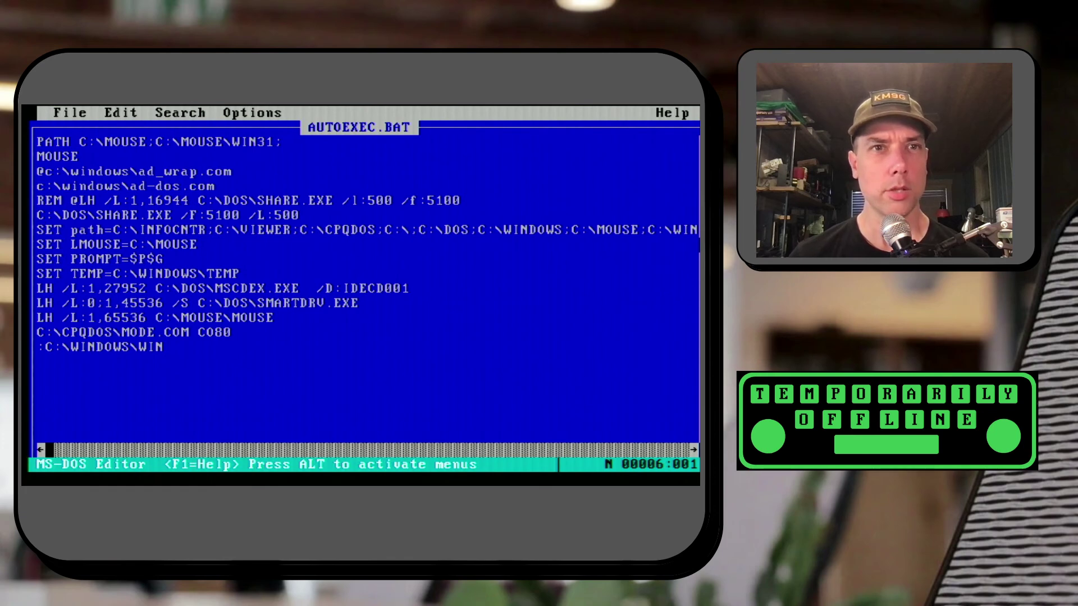
click(40, 201)
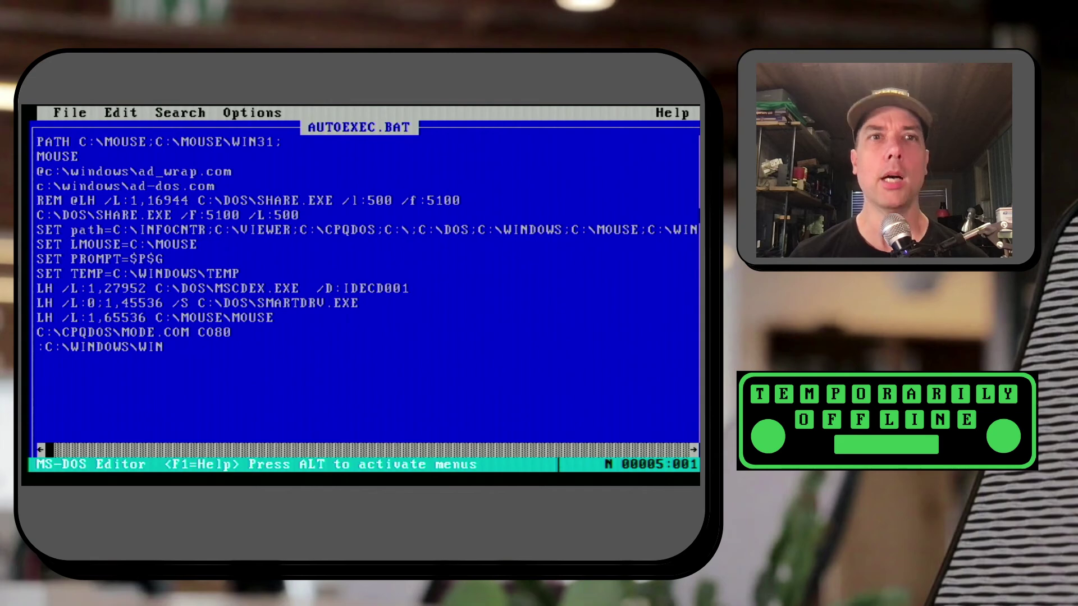
click(40, 215)
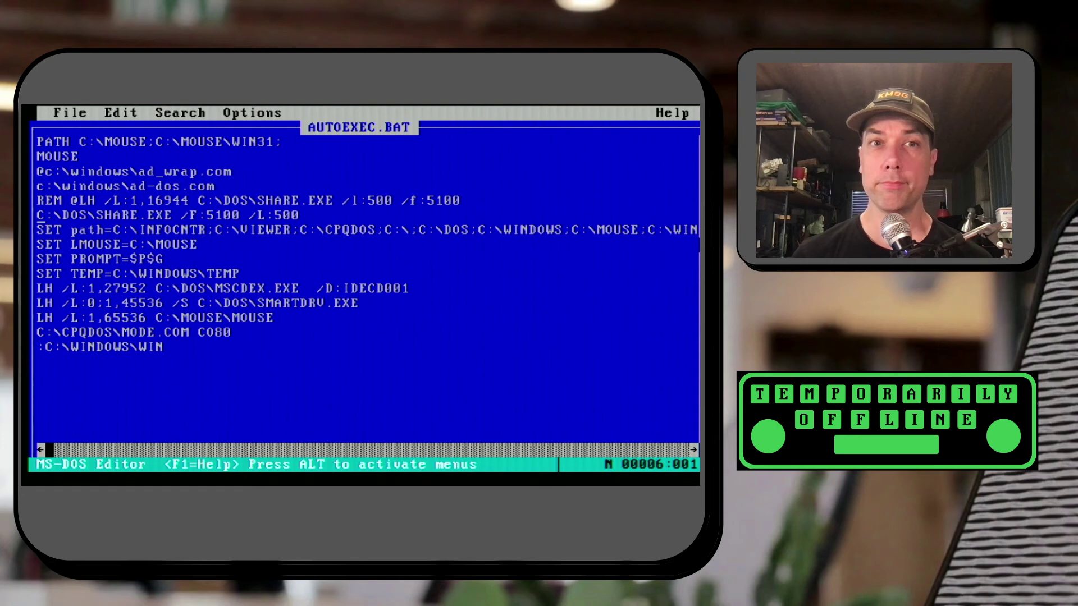
click(40, 229)
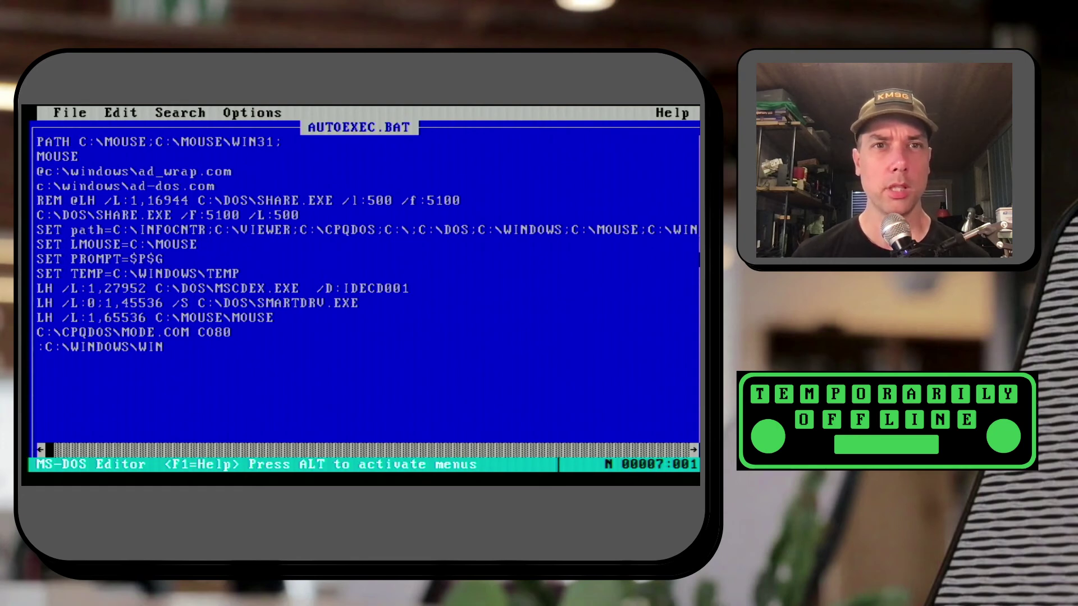
key(Right)
key(Right)
key(Right)
key(Right)
key(Right)
key(Right)
key(Right)
key(Right)
key(Right)
key(Right)
key(Right)
key(Right)
key(Right)
key(Right)
key(Right)
key(Right)
key(Right)
key(Right)
key(Right)
key(Right)
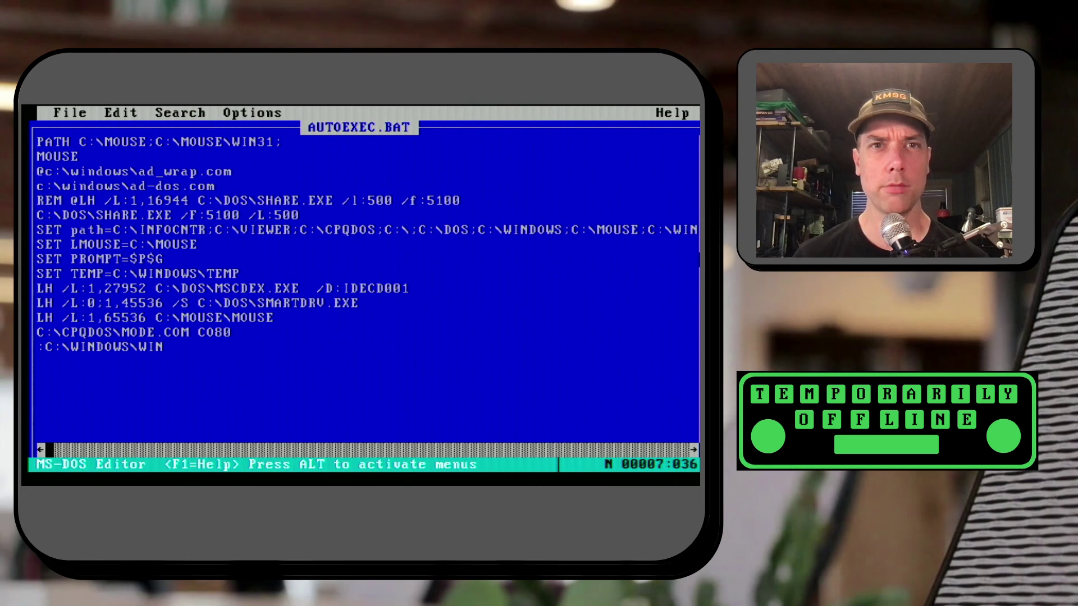
key(Right)
key(Right)
key(Right)
key(Right)
key(Right)
key(Right)
key(Right)
key(Right)
key(Right)
key(Right)
key(Right)
key(Right)
key(Right)
key(Right)
key(Right)
key(Right)
key(Right)
key(Right)
key(Right)
key(Right)
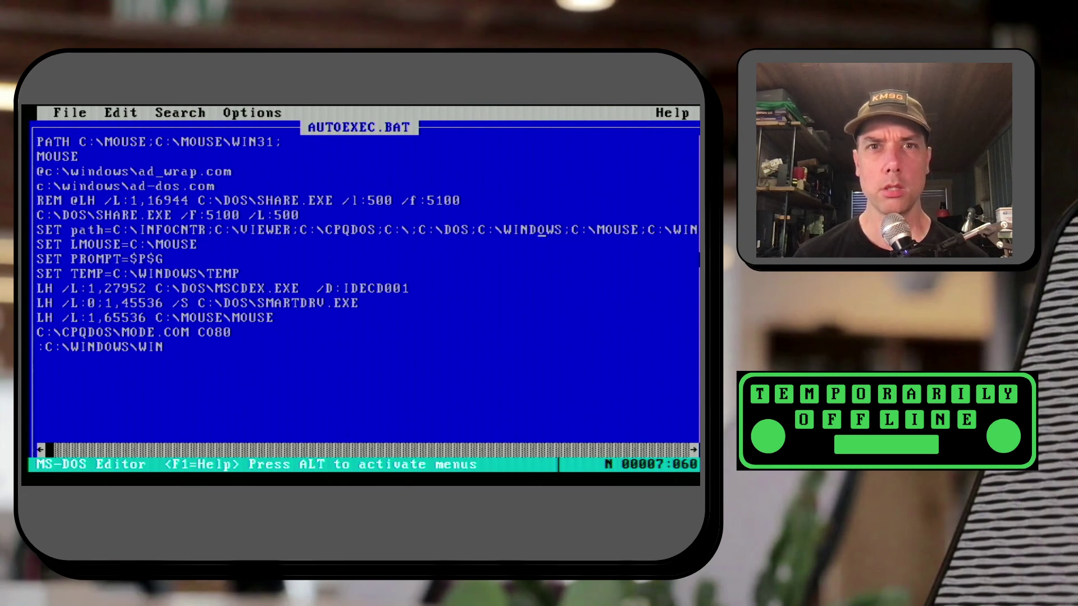
key(Right)
key(Right)
key(Right)
key(Right)
key(Right)
key(Right)
key(Right)
key(Right)
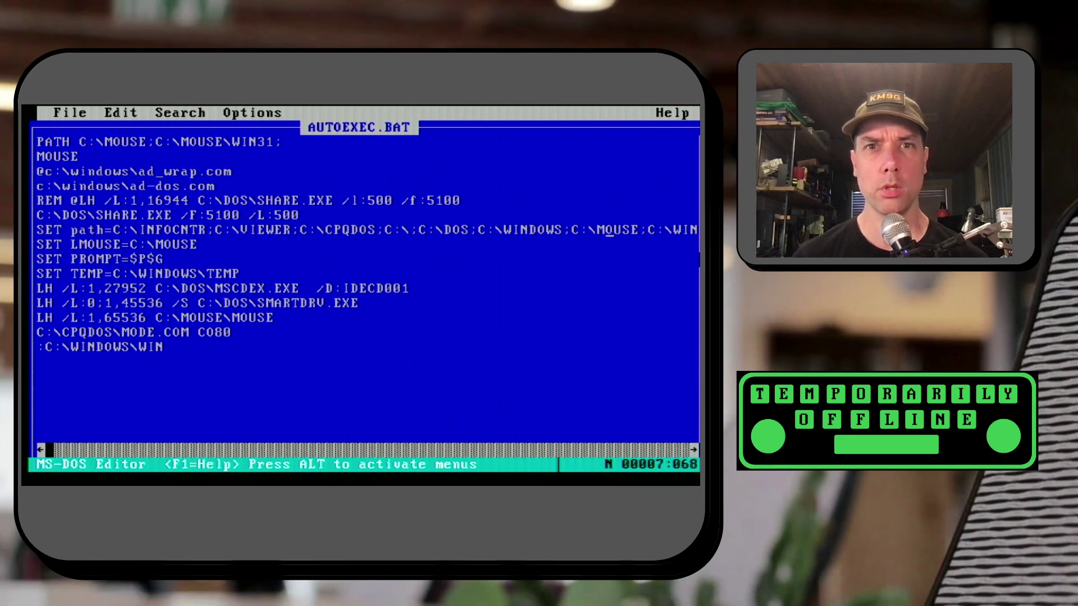
key(Right)
key(Right)
key(Right)
key(Right)
key(Right)
key(Right)
key(Right)
key(Right)
key(Right)
key(Right)
key(Right)
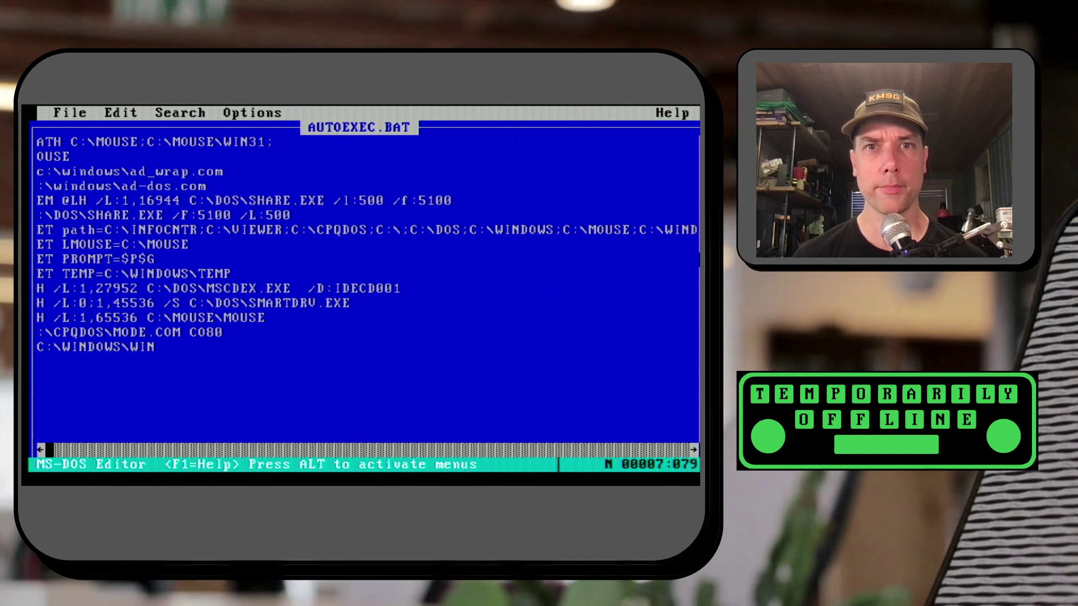
key(Right)
key(Right)
key(Right)
key(Right)
key(Right)
key(Right)
key(Right)
key(Right)
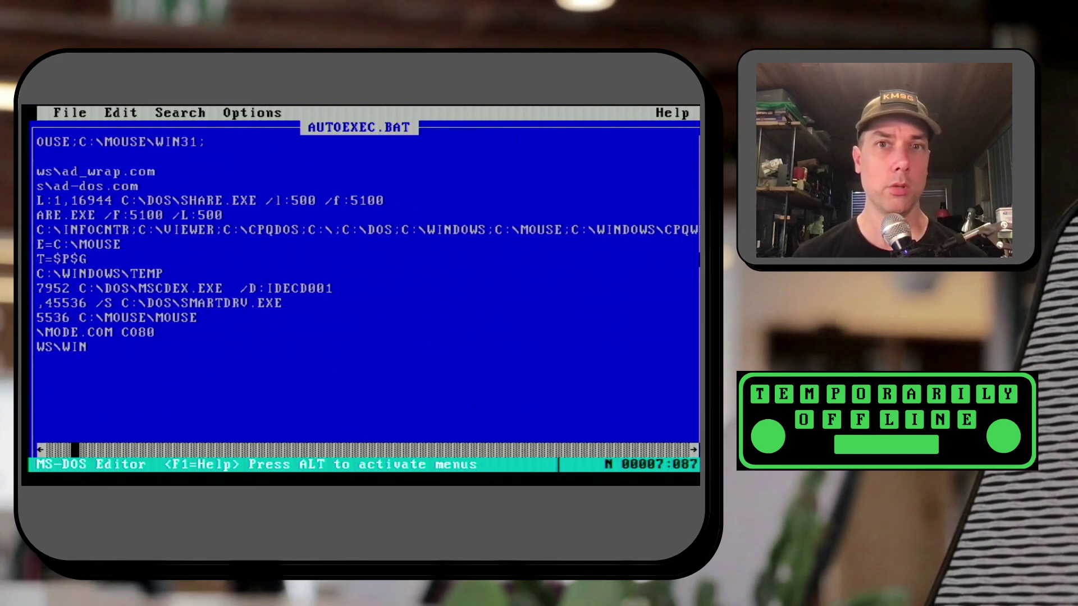
key(Right)
key(Right)
key(Right)
key(Right)
key(Right)
key(Right)
key(Right)
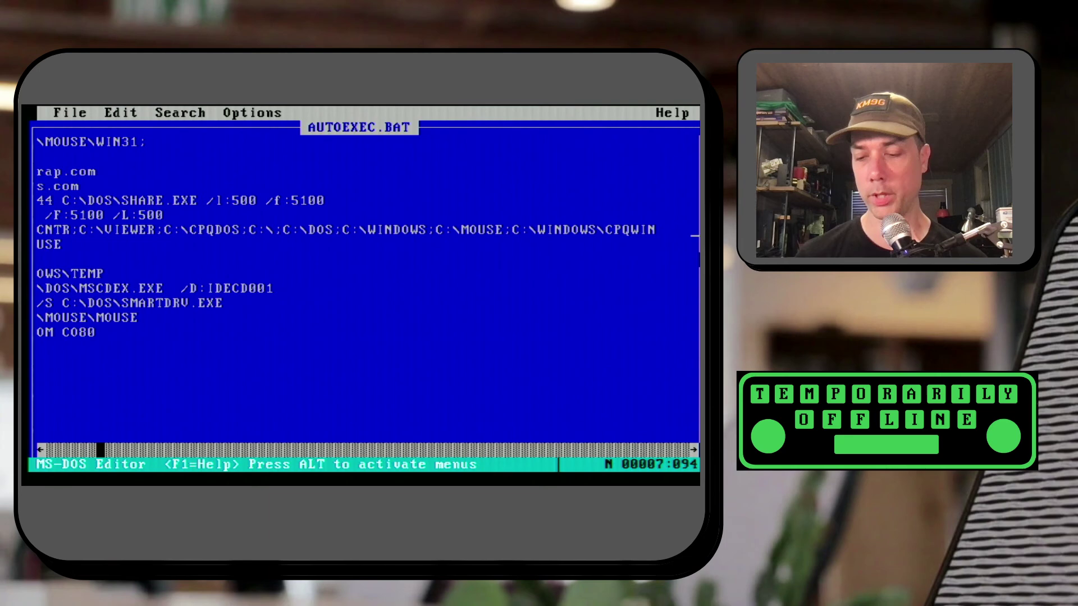
key(Down)
key(Home)
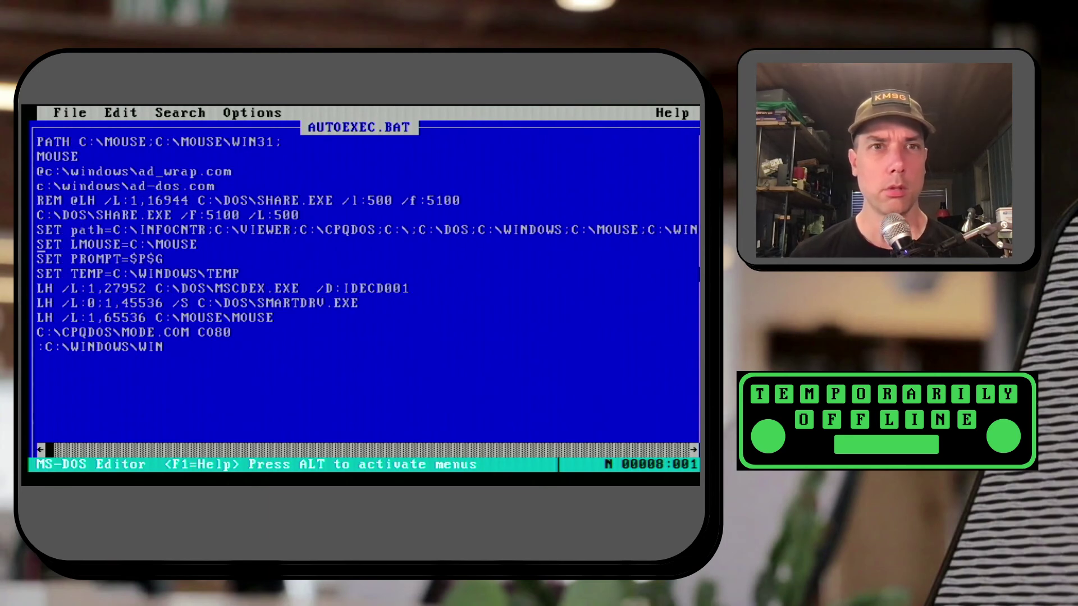
key(Down)
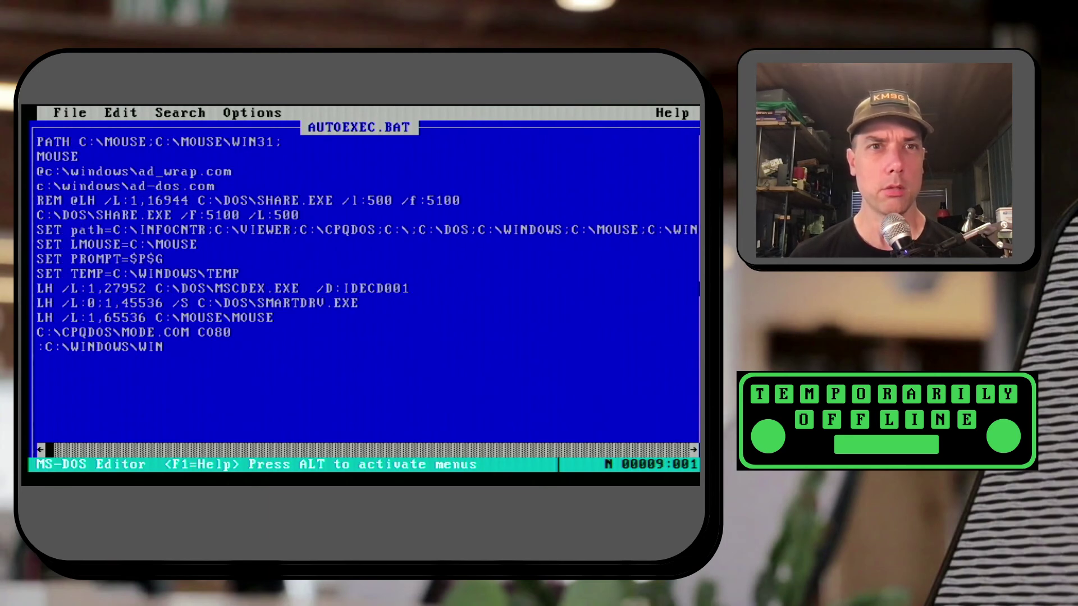
key(Down)
key(Down)
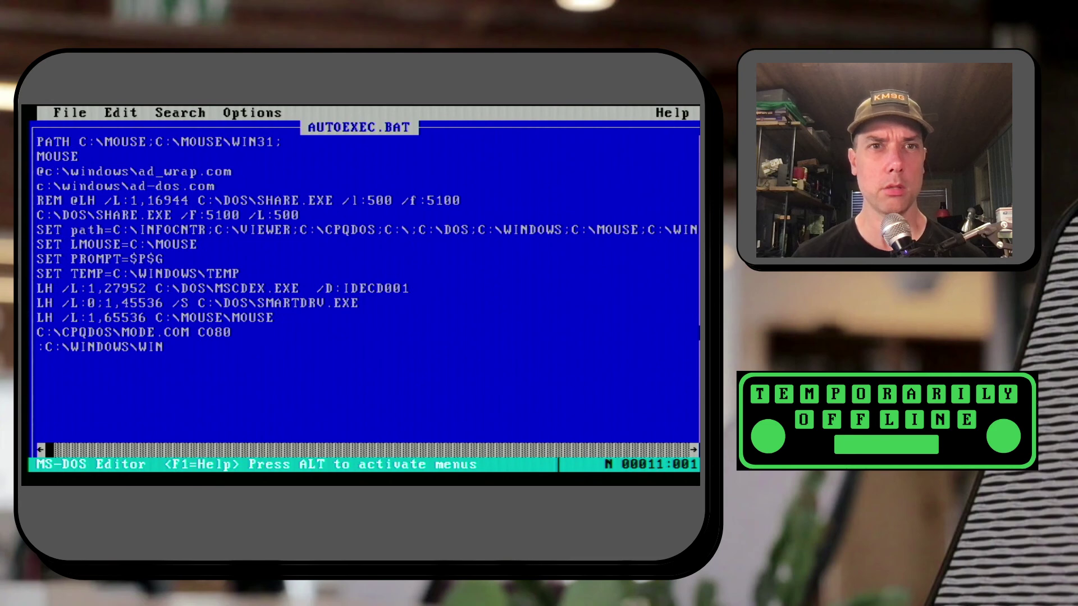
key(Down)
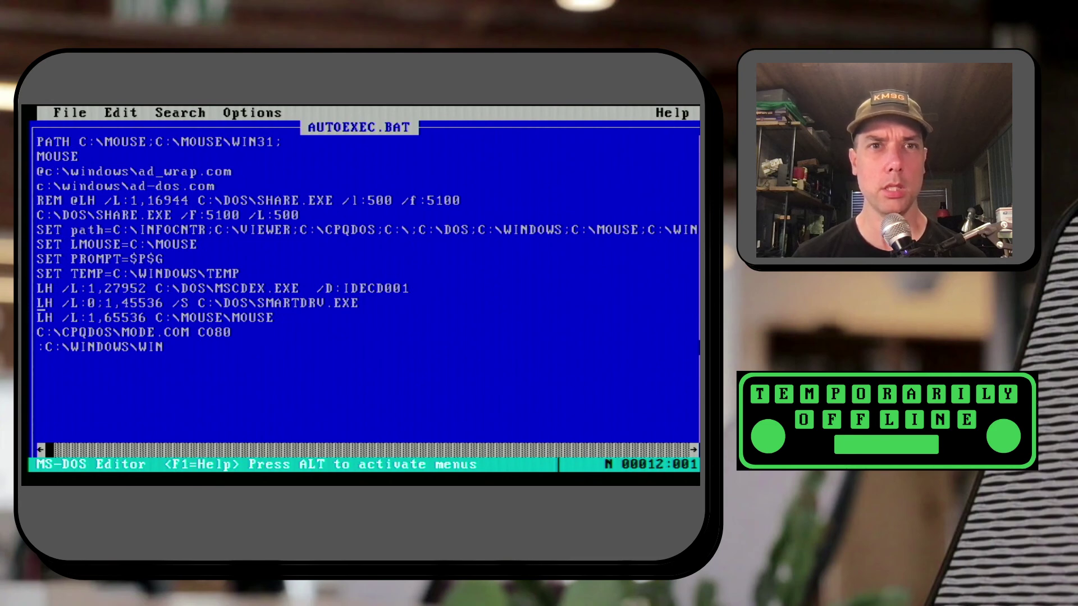
key(Down)
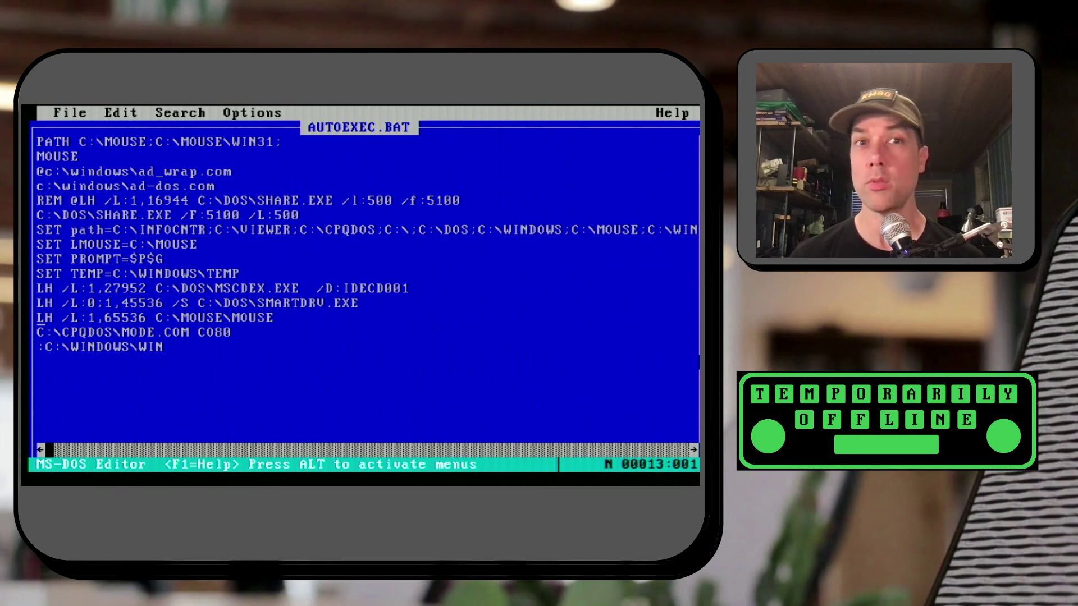
key(Up)
key(Up)
key(Up)
key(Up)
key(Up)
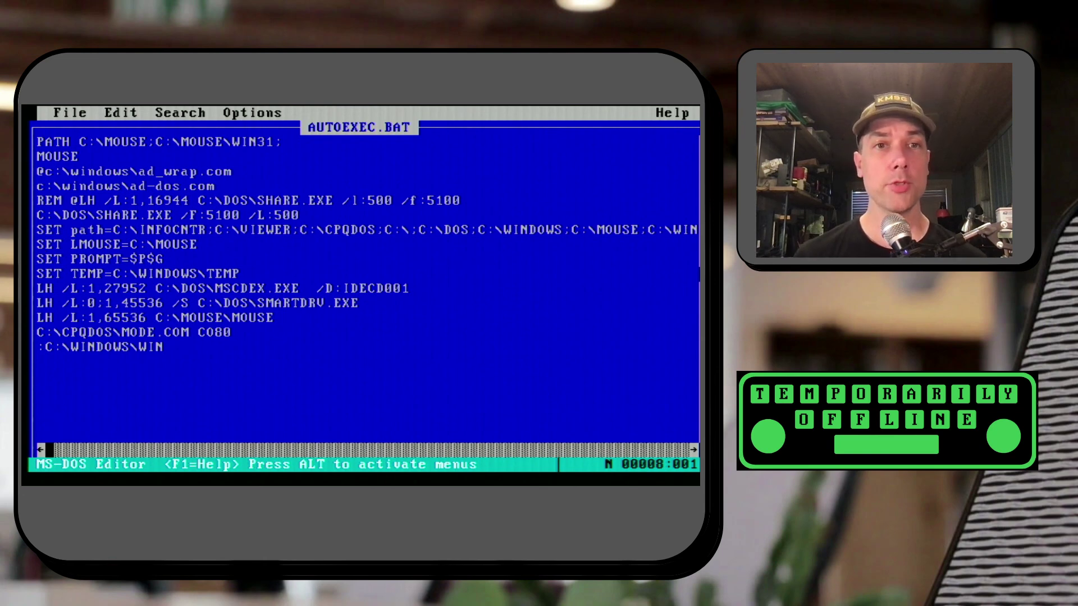
key(Down)
key(Down)
key(Down)
key(Down)
key(Down)
key(Down)
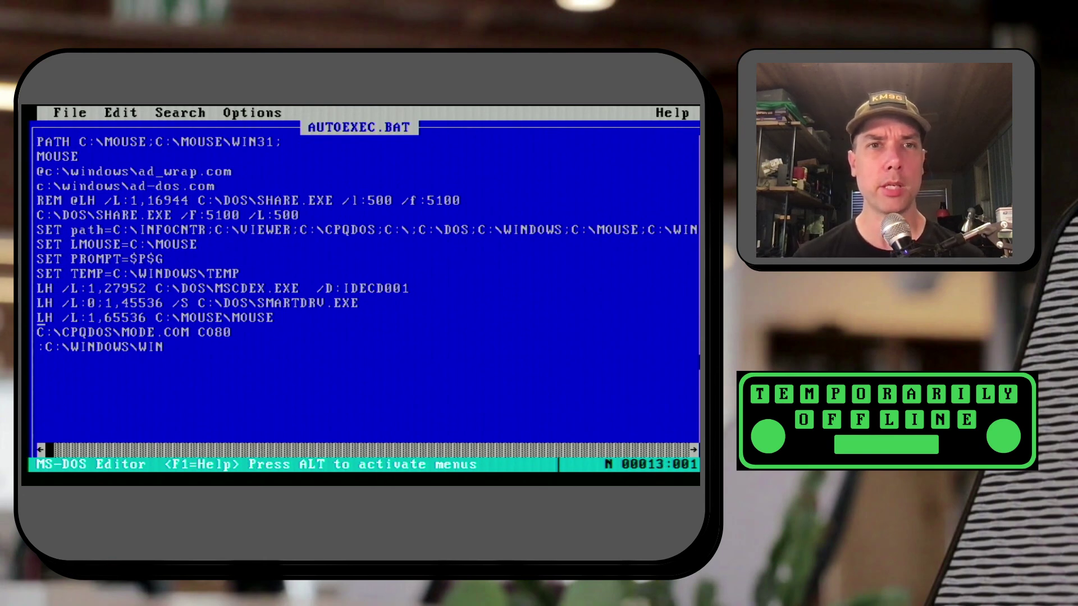
key(Up)
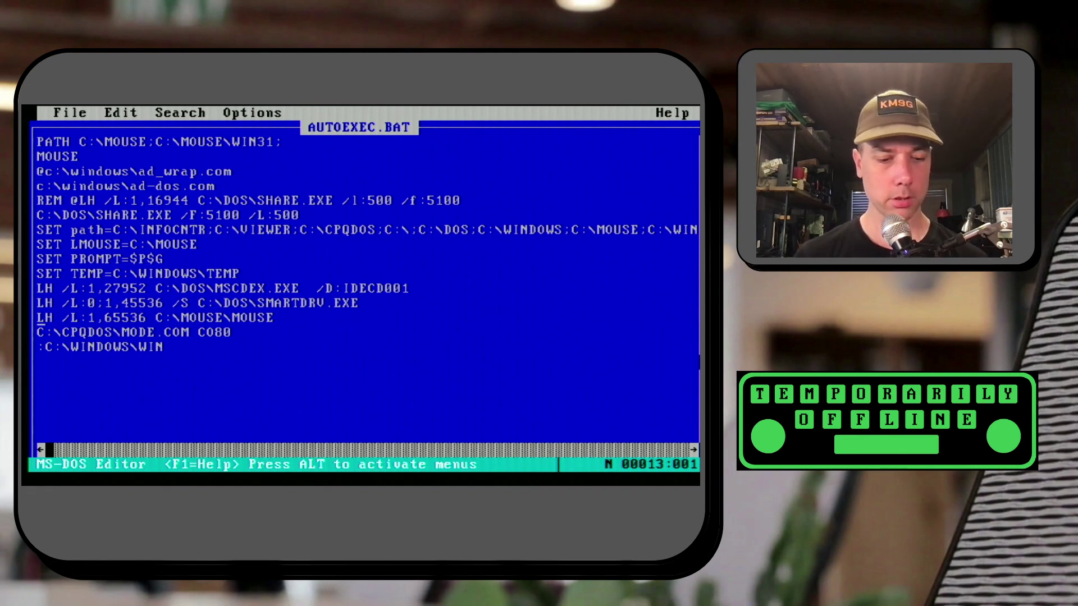
Quit the MS-DOS Editor via File > Exit, leaving AUTOEXEC.BAT unchanged
key(alt+f)
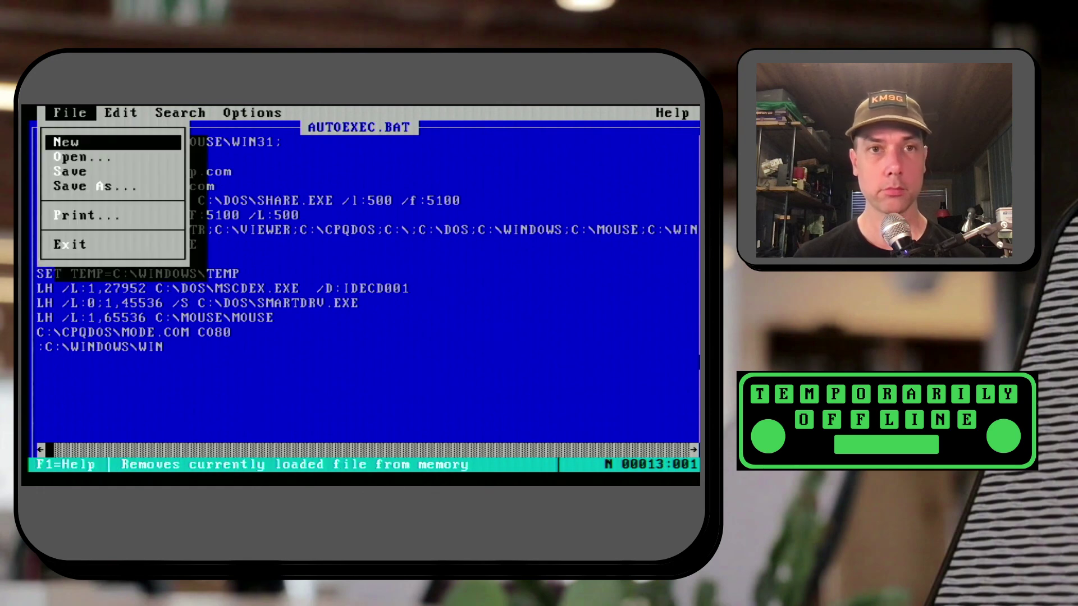
key(Down)
key(Down)
key(Down)
key(Down)
key(Down)
key(Down)
key(Up)
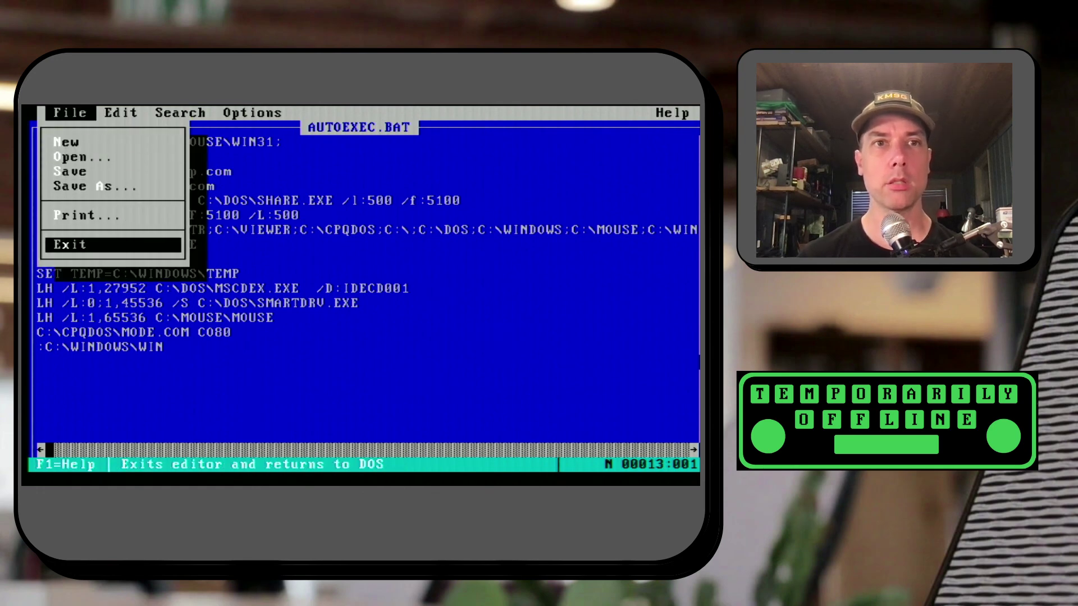
key(Escape)
key(alt+f)
key(x)
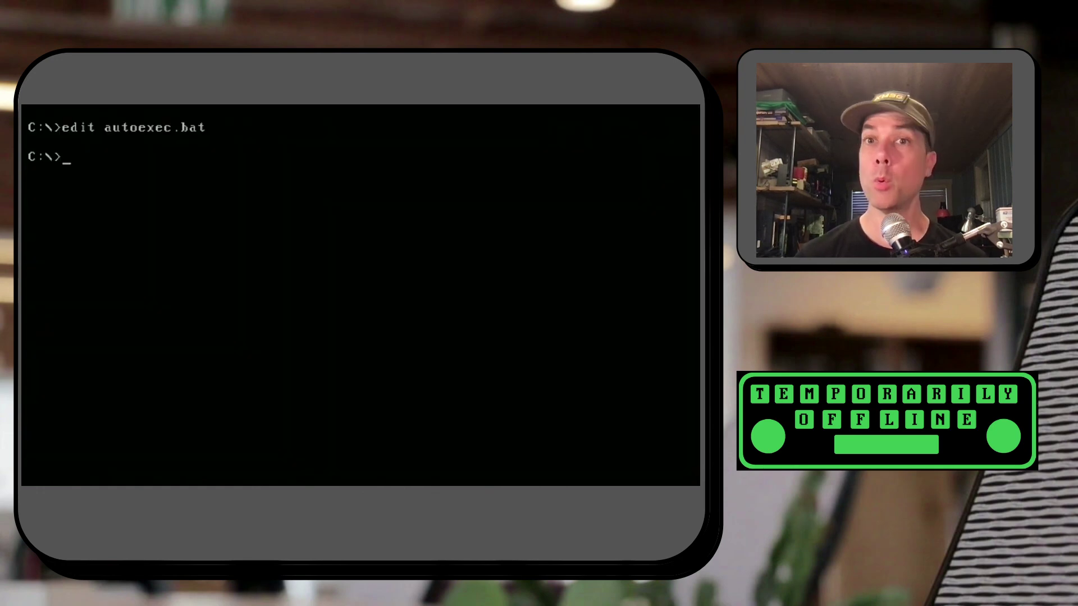